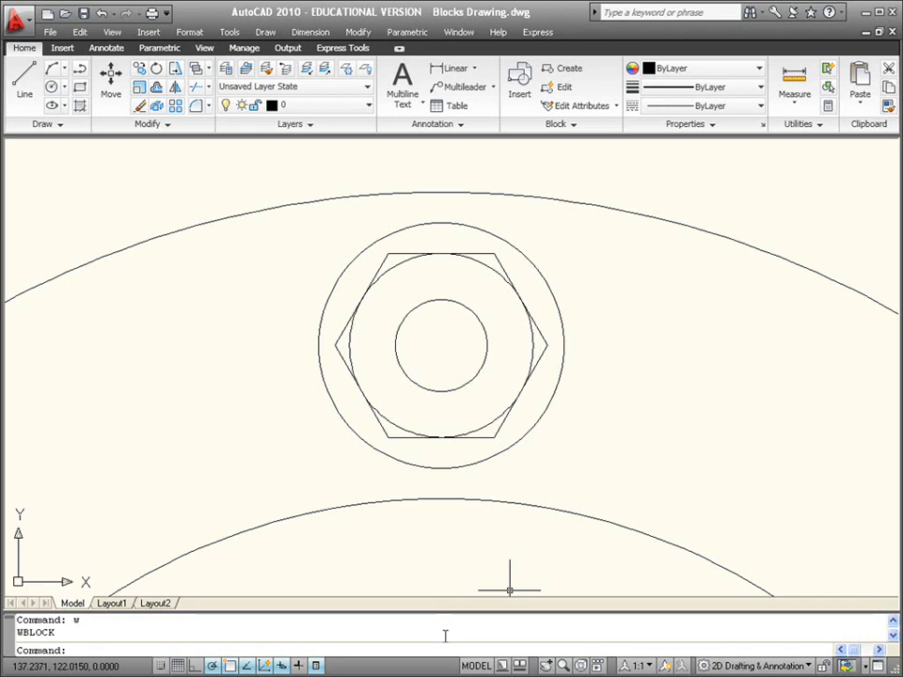
- Open DesignCenter and widen its window to show more of the content area
{"action": "left_click", "coordinate": [229, 32]}
{"action": "mouse_move", "coordinate": [262, 83]}
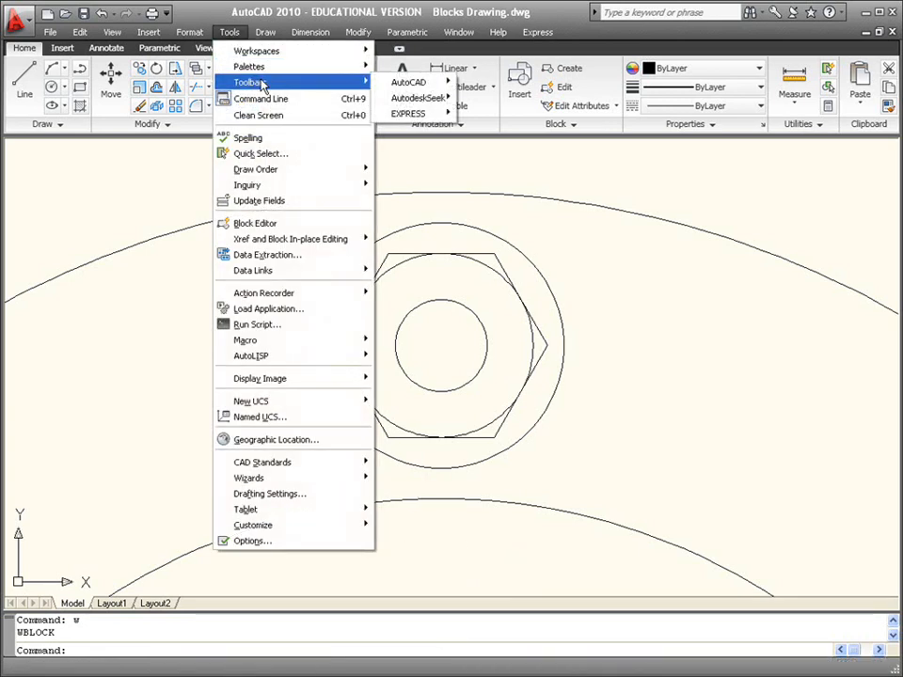
{"action": "mouse_move", "coordinate": [291, 67]}
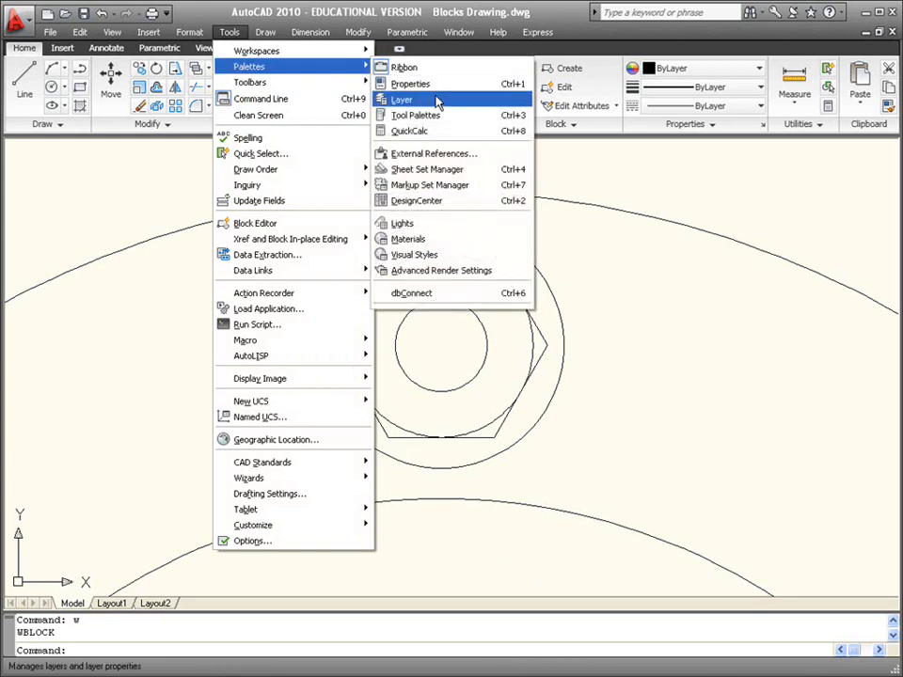
{"action": "left_click", "coordinate": [463, 202]}
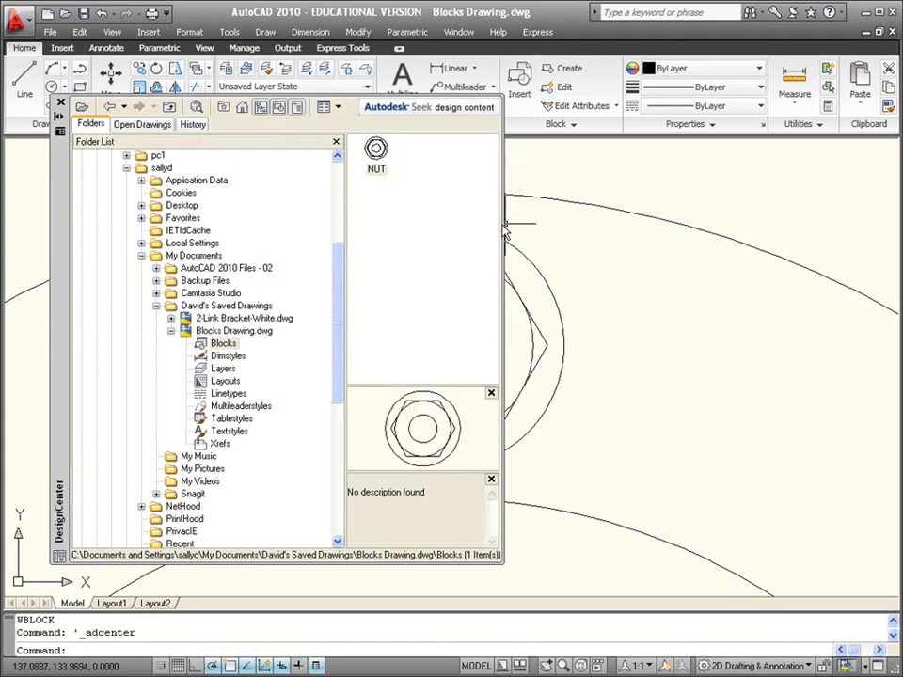
{"action": "left_click_drag", "start_coordinate": [502, 225], "coordinate": [786, 227]}
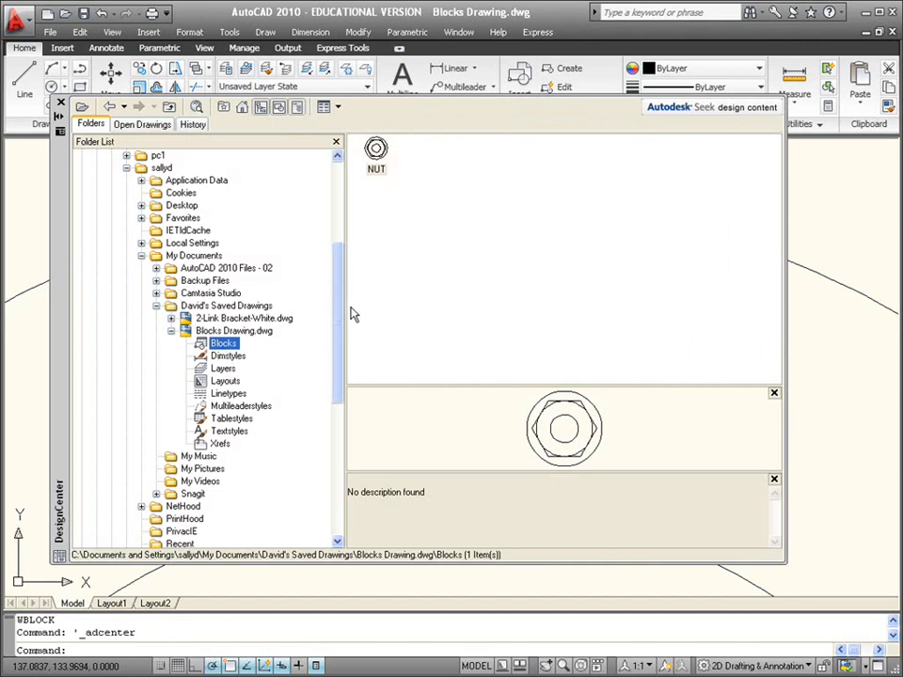
- Collapse the open folders, the C: drive and My Computer in DesignCenter's folder tree, and show the Desktop contents
{"action": "left_click_drag", "start_coordinate": [343, 336], "coordinate": [329, 228]}
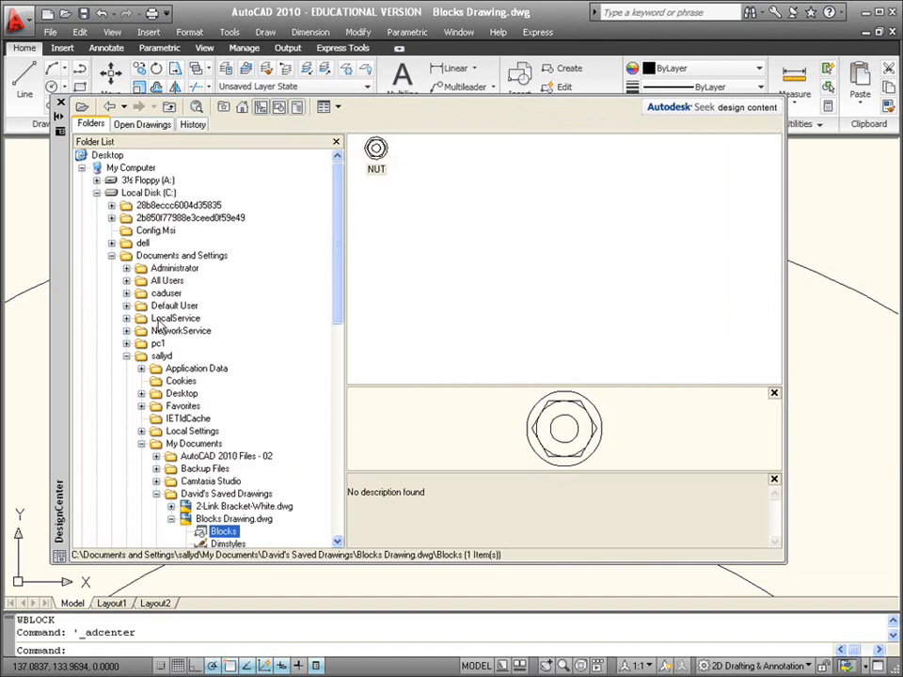
{"action": "left_click", "coordinate": [156, 494]}
{"action": "left_click", "coordinate": [141, 444]}
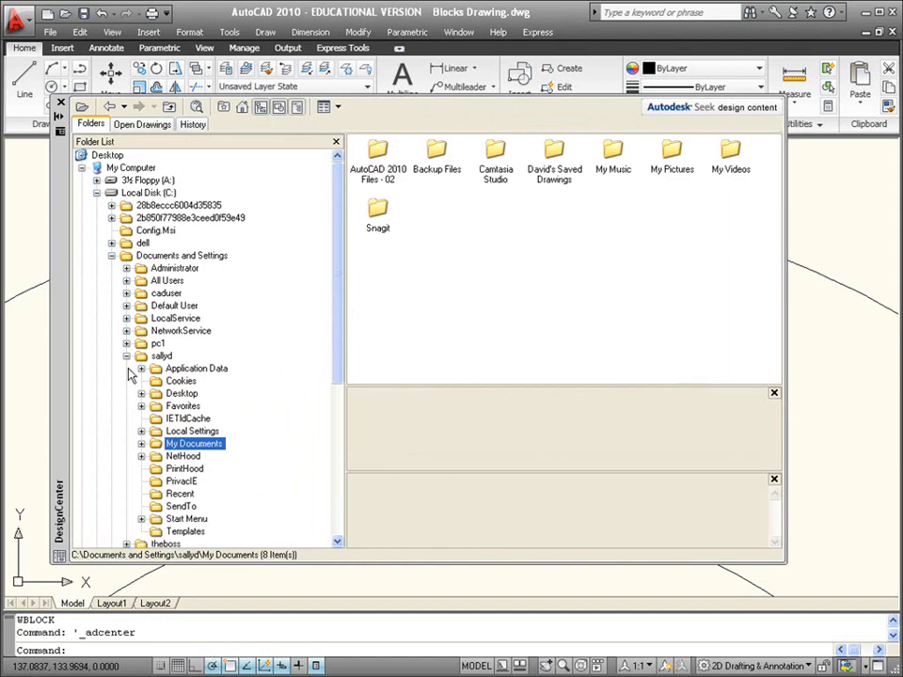
{"action": "left_click", "coordinate": [127, 357]}
{"action": "left_click", "coordinate": [111, 256]}
{"action": "left_click", "coordinate": [96, 193]}
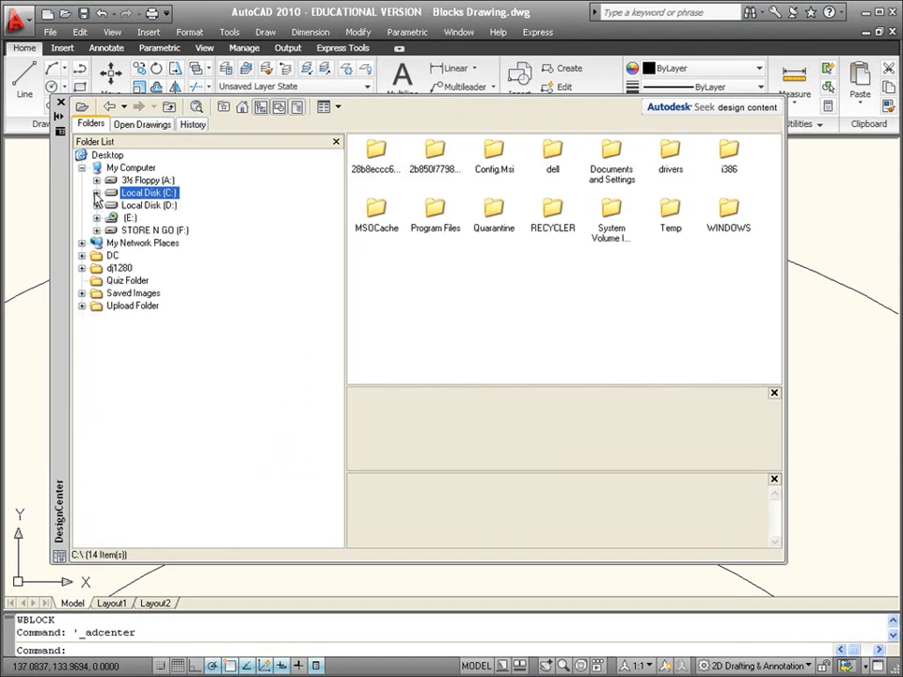
{"action": "left_click", "coordinate": [82, 167]}
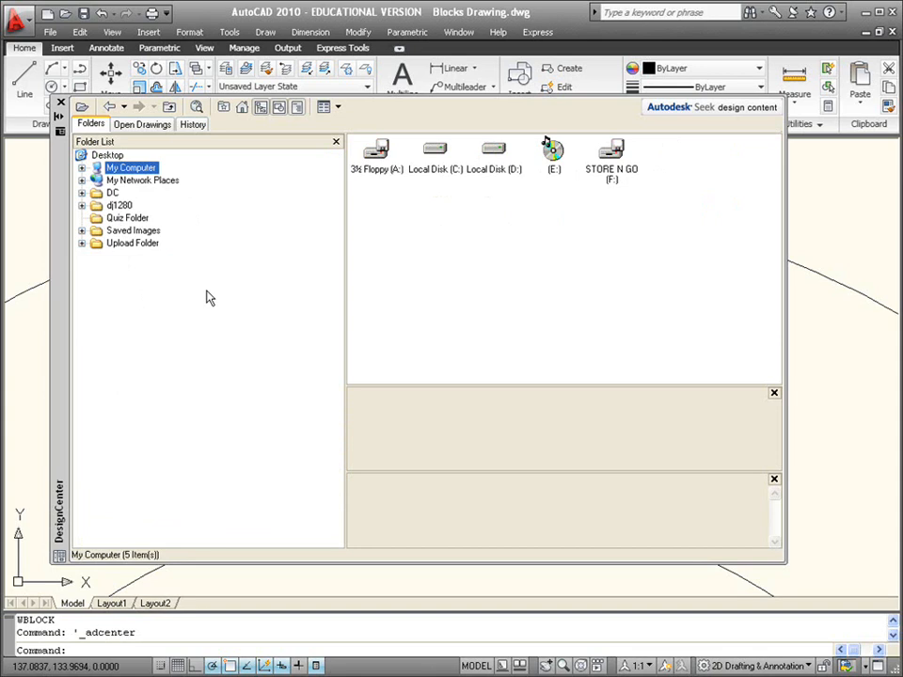
{"action": "left_click", "coordinate": [110, 156]}
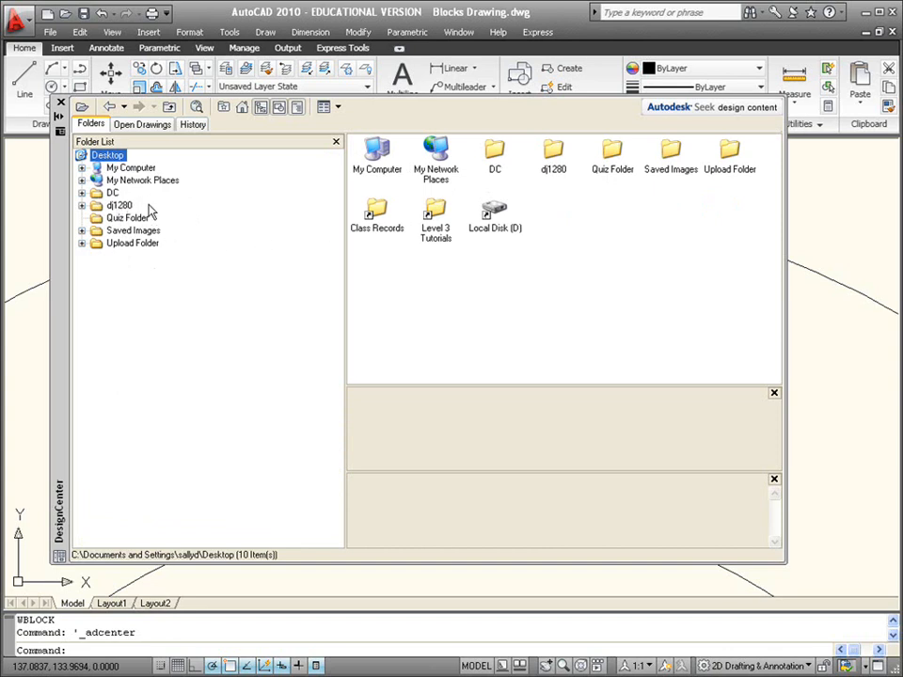
- Expand the DesignCenter tree from My Computer through Local Disk (C:), Documents and Settings, the user's folder and My Documents to the saved drawings folder
{"action": "left_click", "coordinate": [82, 169]}
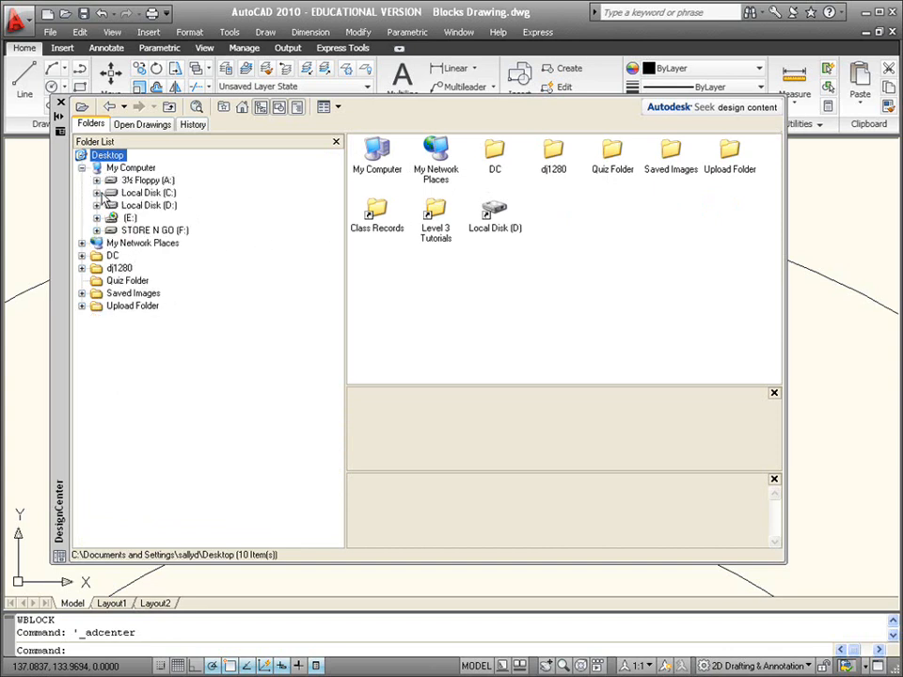
{"action": "left_click", "coordinate": [96, 193]}
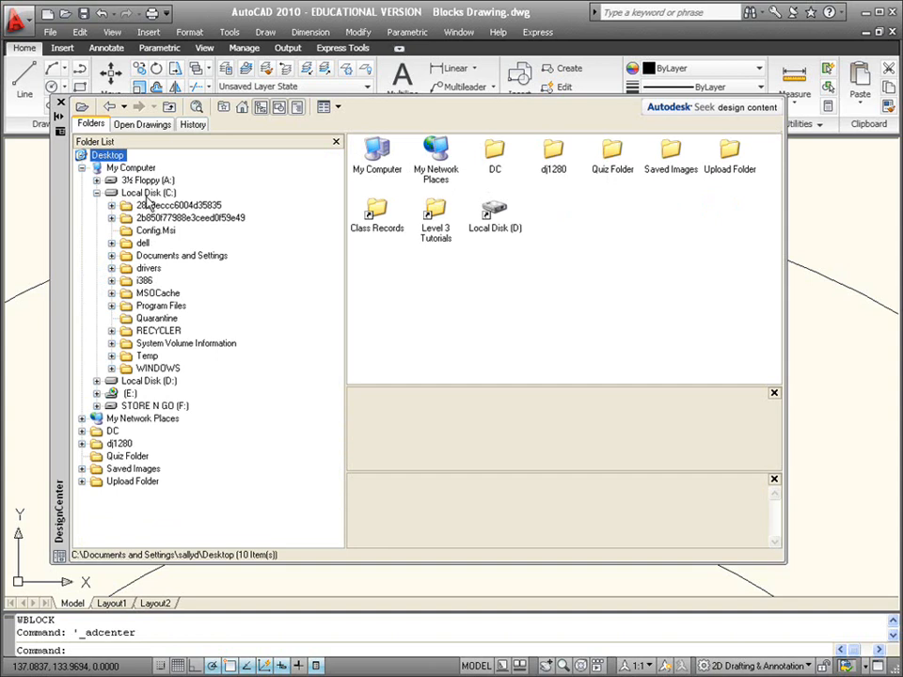
{"action": "left_click", "coordinate": [111, 256]}
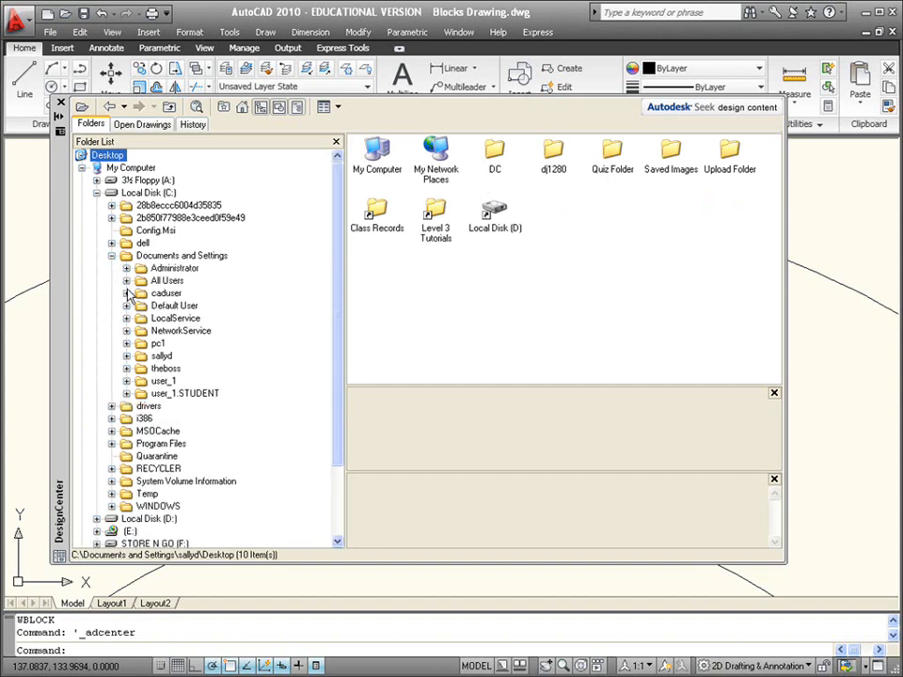
{"action": "left_click", "coordinate": [126, 356]}
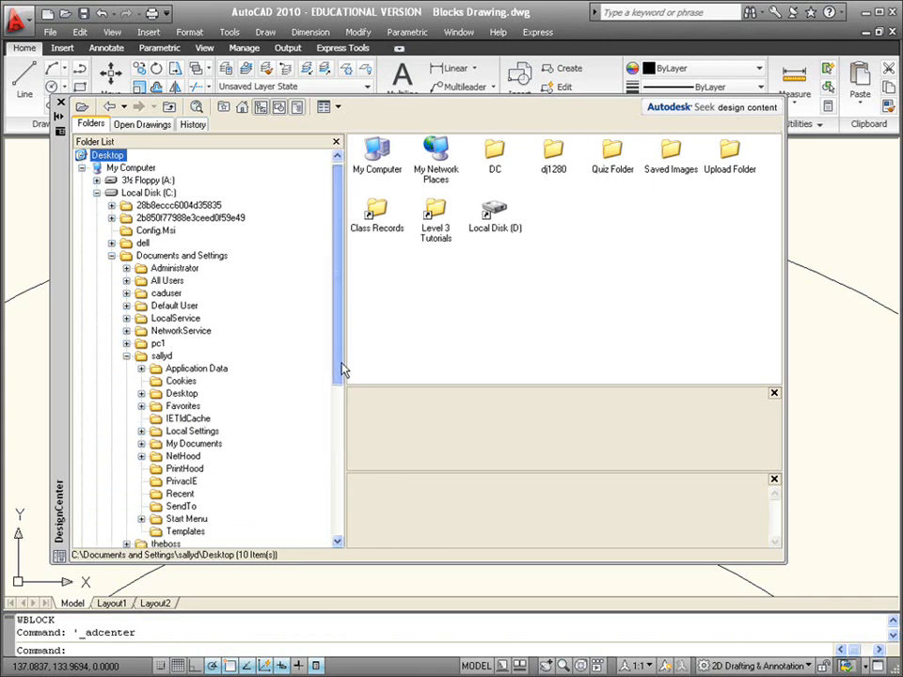
{"action": "left_click_drag", "start_coordinate": [344, 369], "coordinate": [343, 411]}
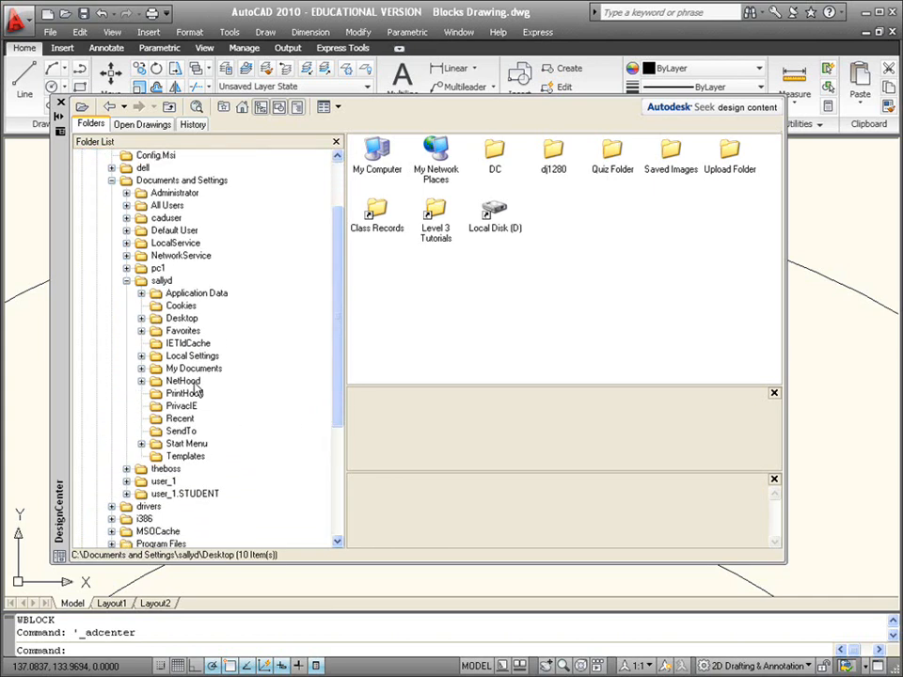
{"action": "left_click", "coordinate": [141, 370]}
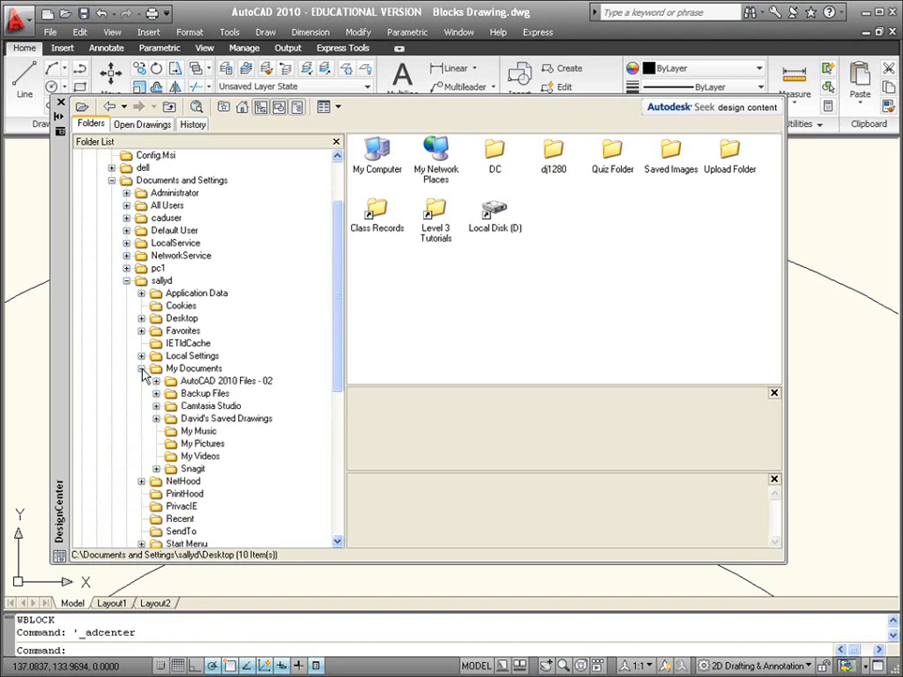
{"action": "left_click", "coordinate": [157, 420]}
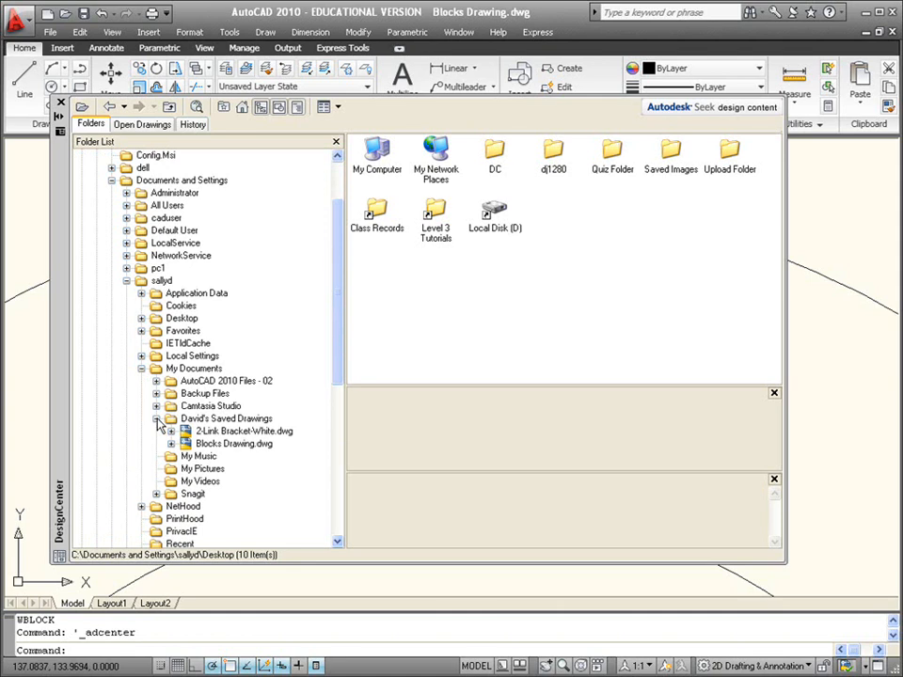
- Expand Blocks Drawing.dwg in the DesignCenter tree and display its Blocks content
{"action": "left_click", "coordinate": [216, 446]}
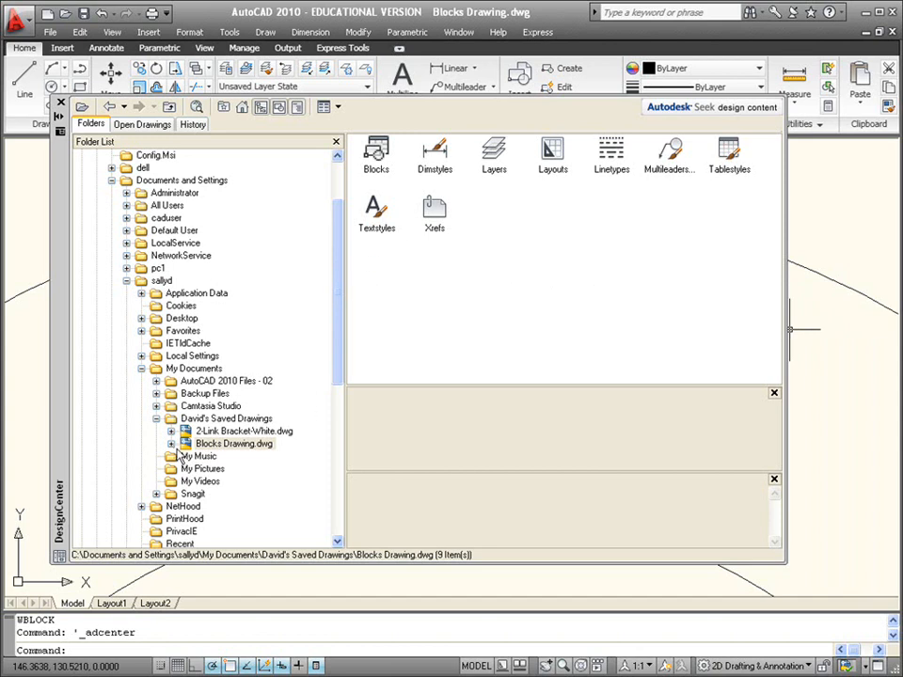
{"action": "left_click", "coordinate": [172, 444]}
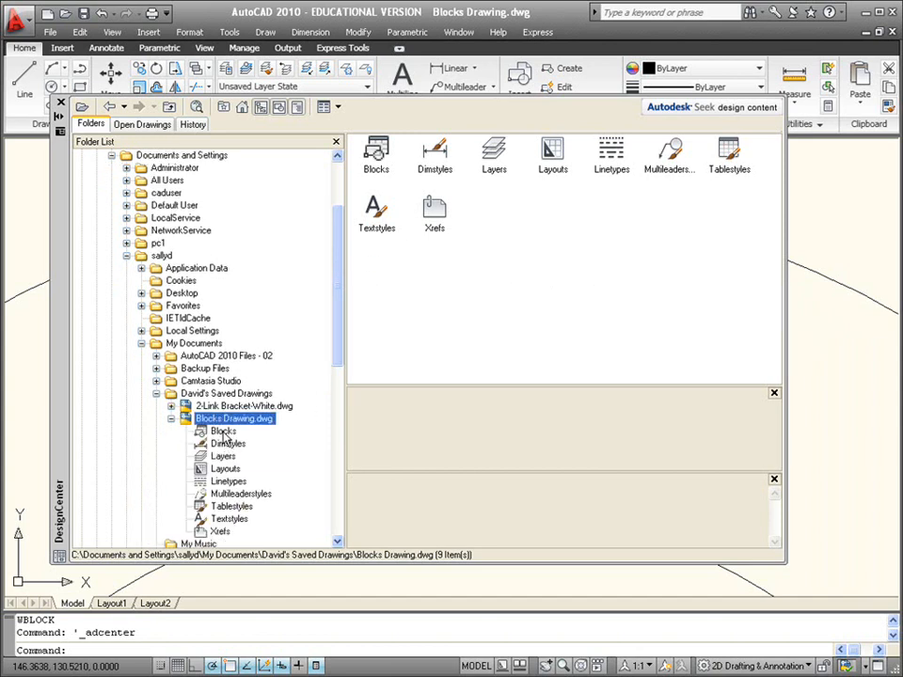
{"action": "left_click", "coordinate": [223, 433]}
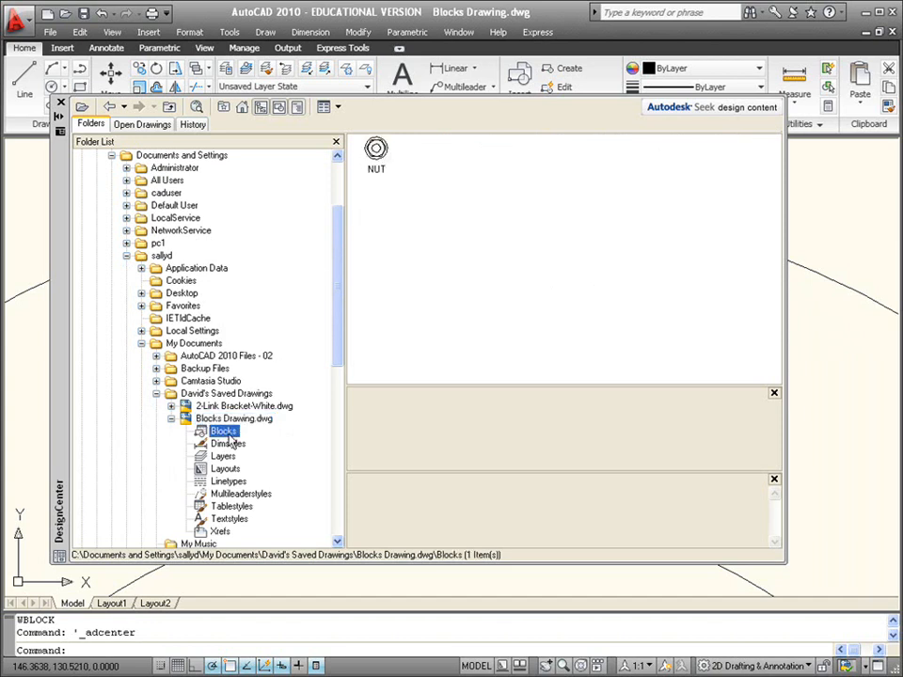
- Narrow DesignCenter and insert the NUT block from it between the two large arcs, to the right of the existing nut
{"action": "left_click_drag", "start_coordinate": [786, 195], "coordinate": [518, 196]}
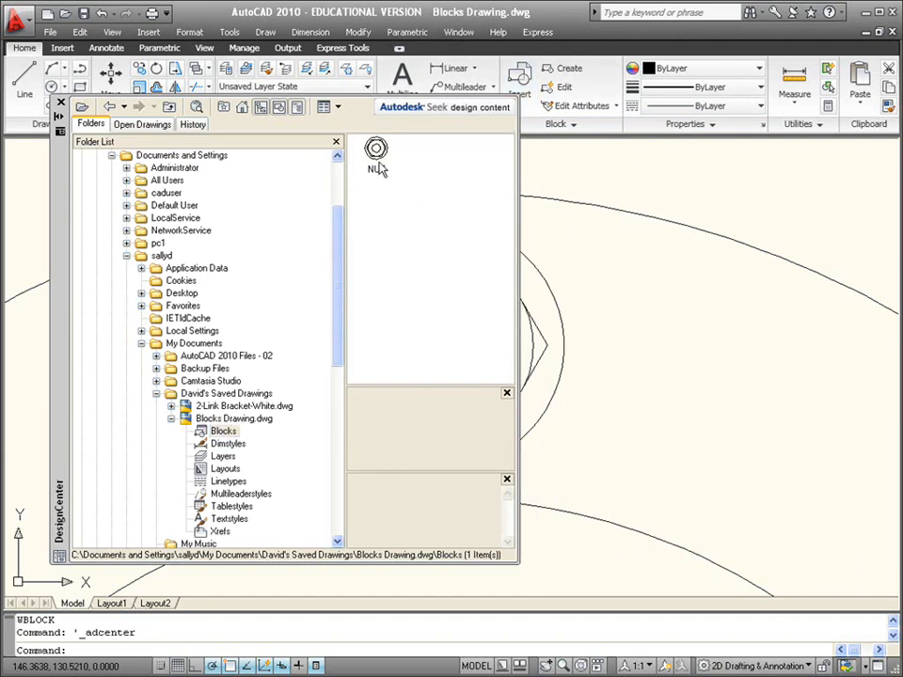
{"action": "mouse_move", "coordinate": [375, 150]}
{"action": "left_mouse_down"}
{"action": "mouse_move", "coordinate": [426, 188]}
{"action": "mouse_move", "coordinate": [508, 202]}
{"action": "mouse_move", "coordinate": [649, 347]}
{"action": "mouse_move", "coordinate": [741, 379]}
{"action": "left_mouse_up"}
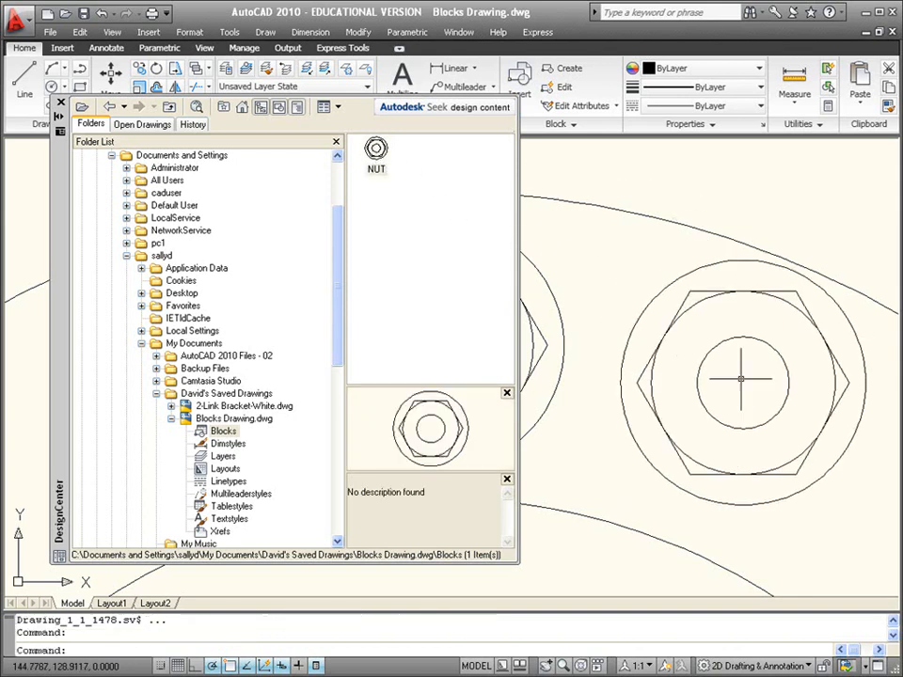
- Erase the newly inserted NUT block reference, dismissing its quick properties
{"action": "left_click", "coordinate": [743, 331]}
{"action": "left_click_drag", "start_coordinate": [766, 272], "coordinate": [594, 216]}
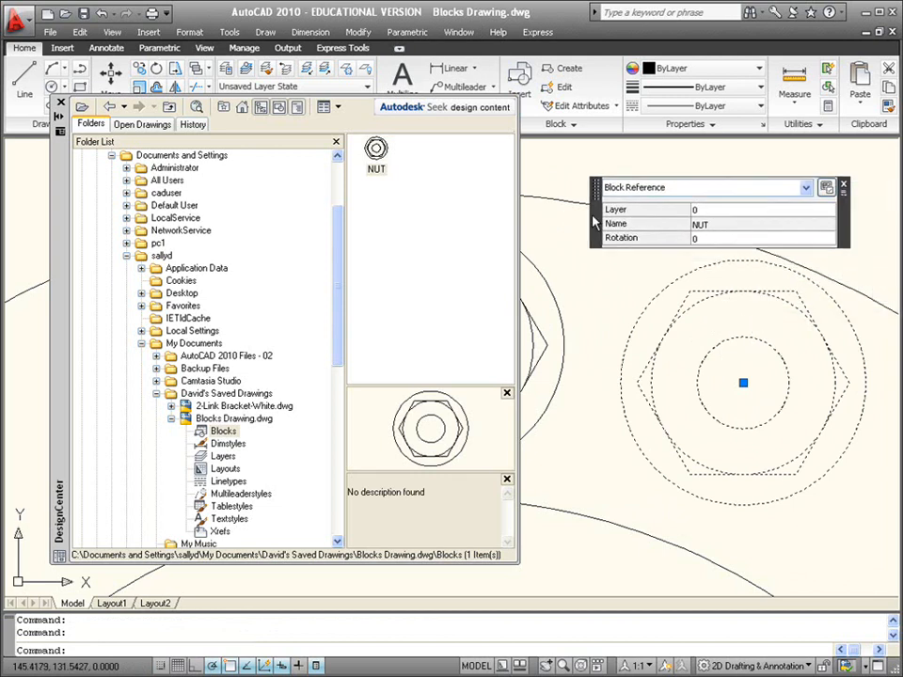
{"action": "left_click", "coordinate": [844, 187]}
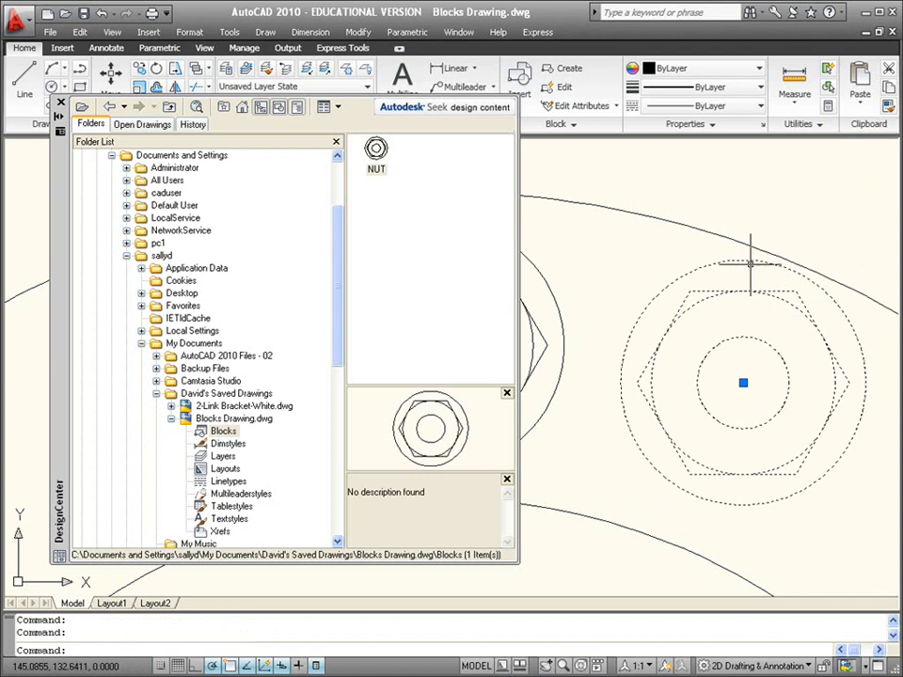
{"action": "key", "text": "Delete"}
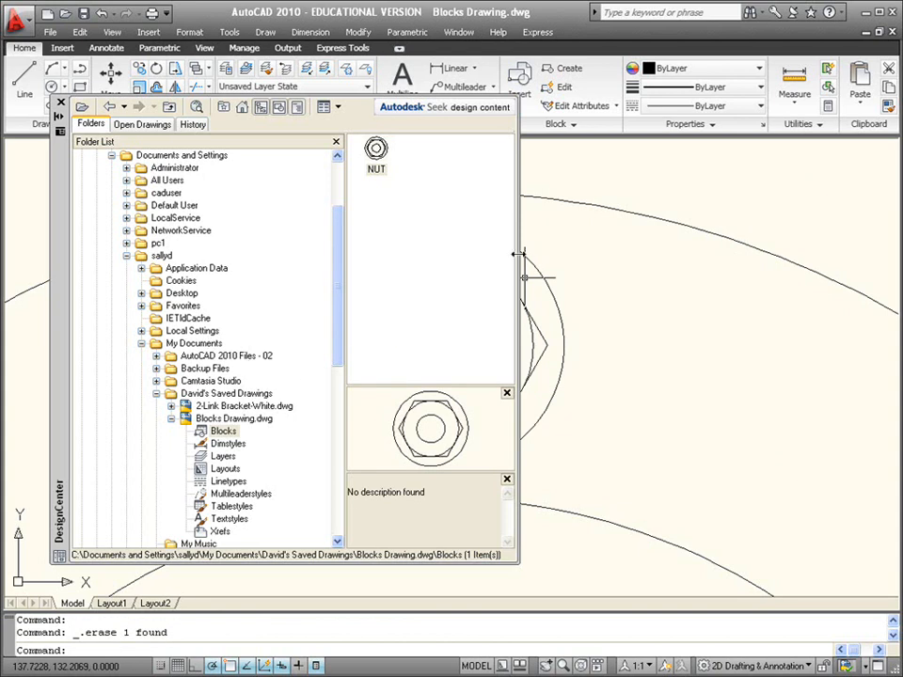
- Close DesignCenter to return to the full drawing view
{"action": "left_click_drag", "start_coordinate": [518, 254], "coordinate": [584, 254]}
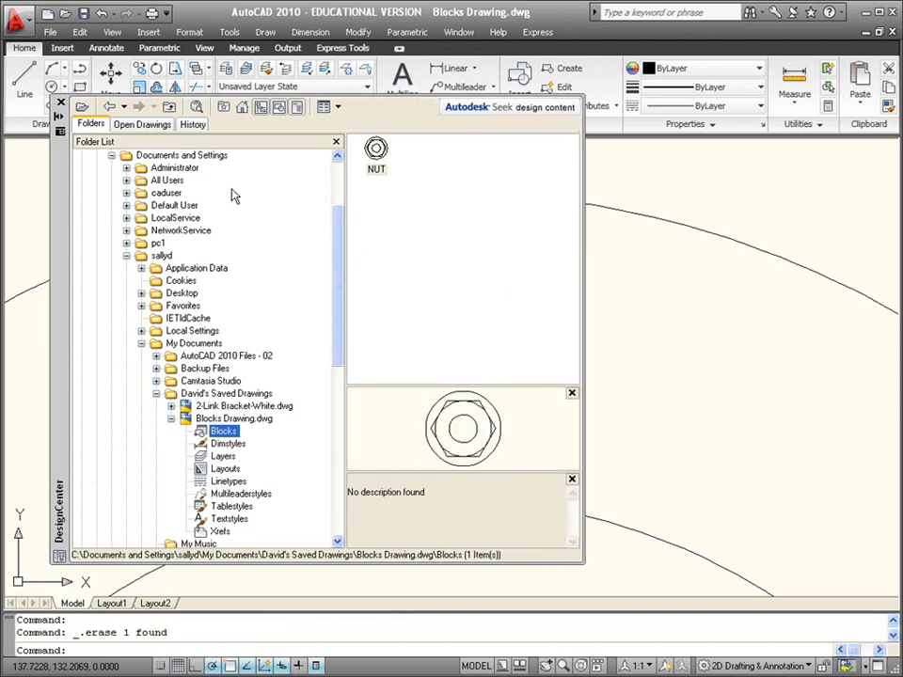
{"action": "left_click", "coordinate": [60, 103]}
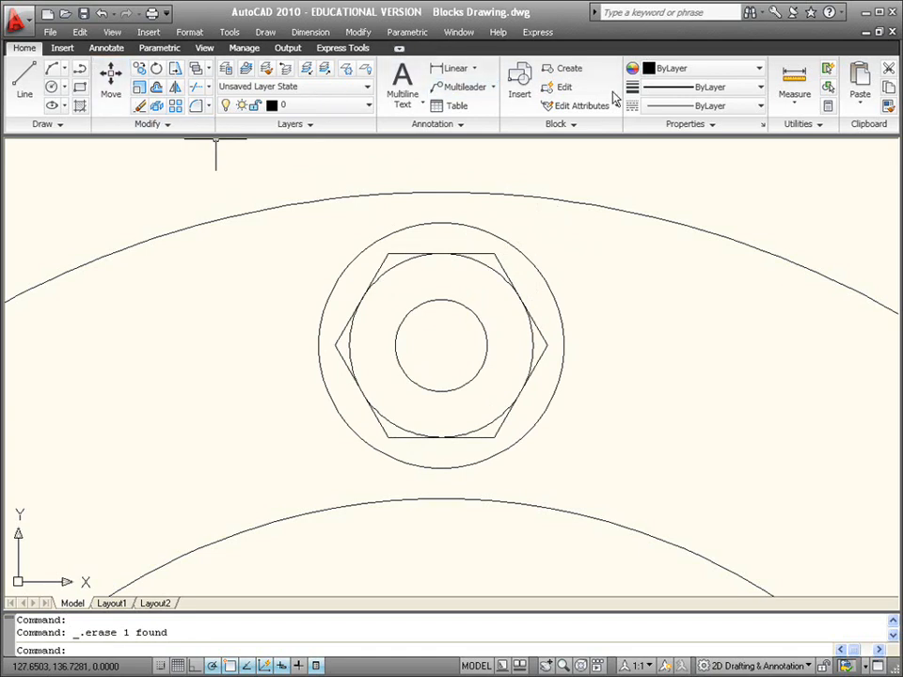
{"action": "left_click", "coordinate": [229, 32]}
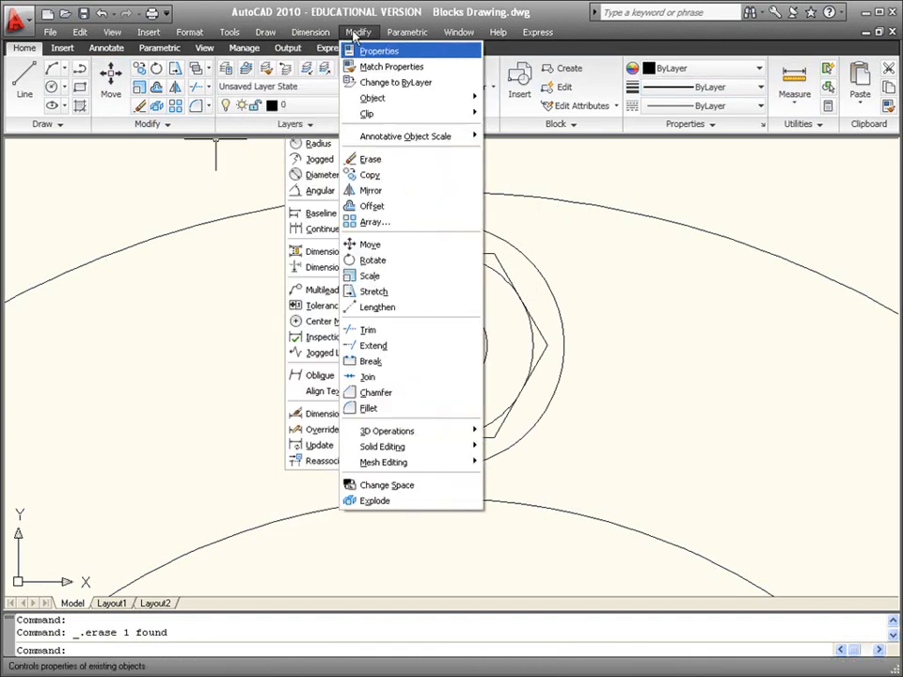
{"action": "mouse_move", "coordinate": [187, 34]}
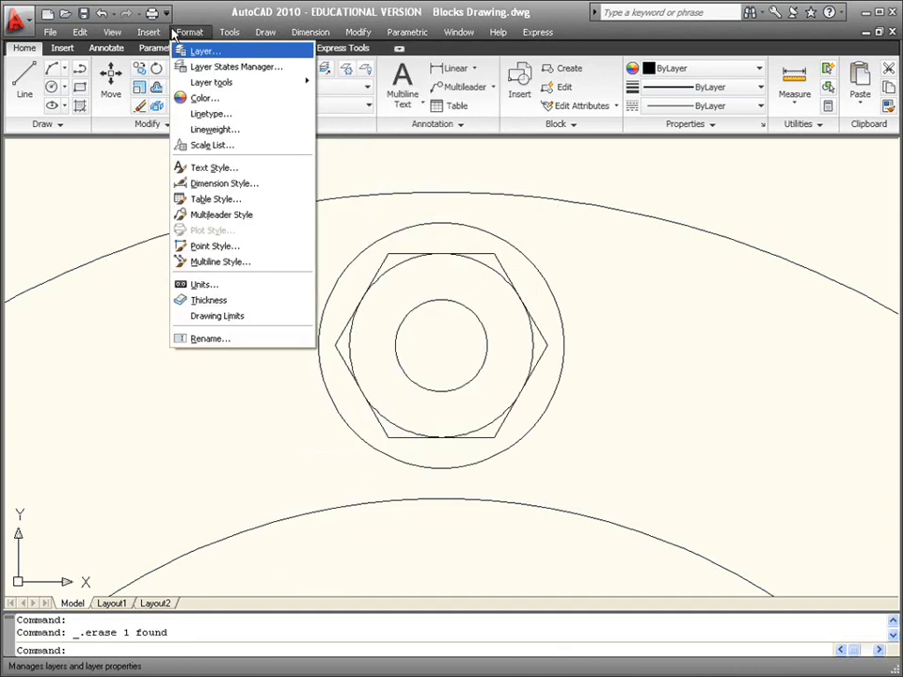
{"action": "left_click", "coordinate": [578, 246]}
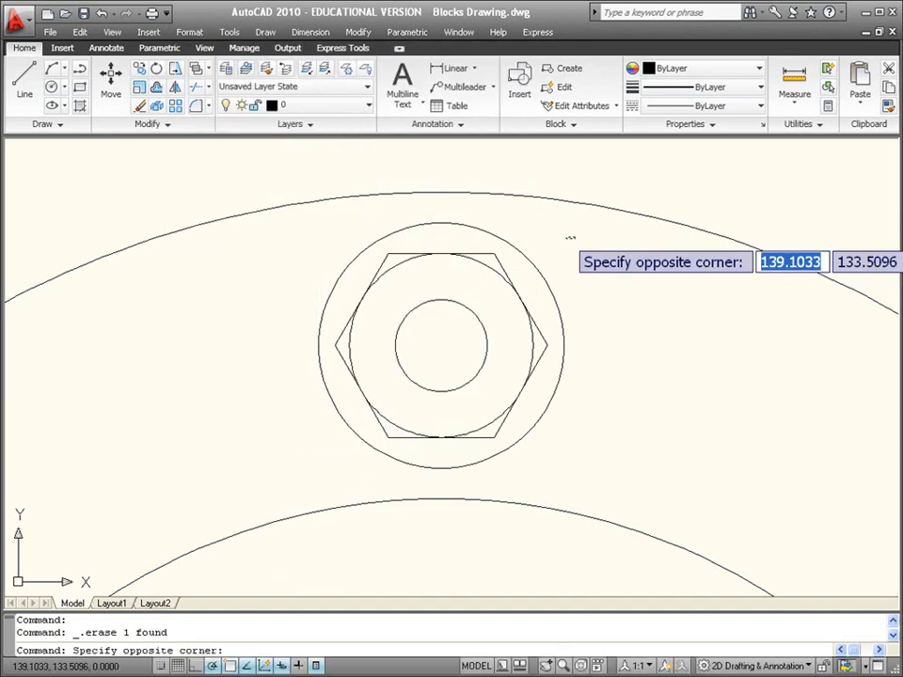
{"action": "left_click", "coordinate": [555, 233]}
- Start the Write Block command and select the nut in the drawing as the source object
{"action": "type", "text": "w"}
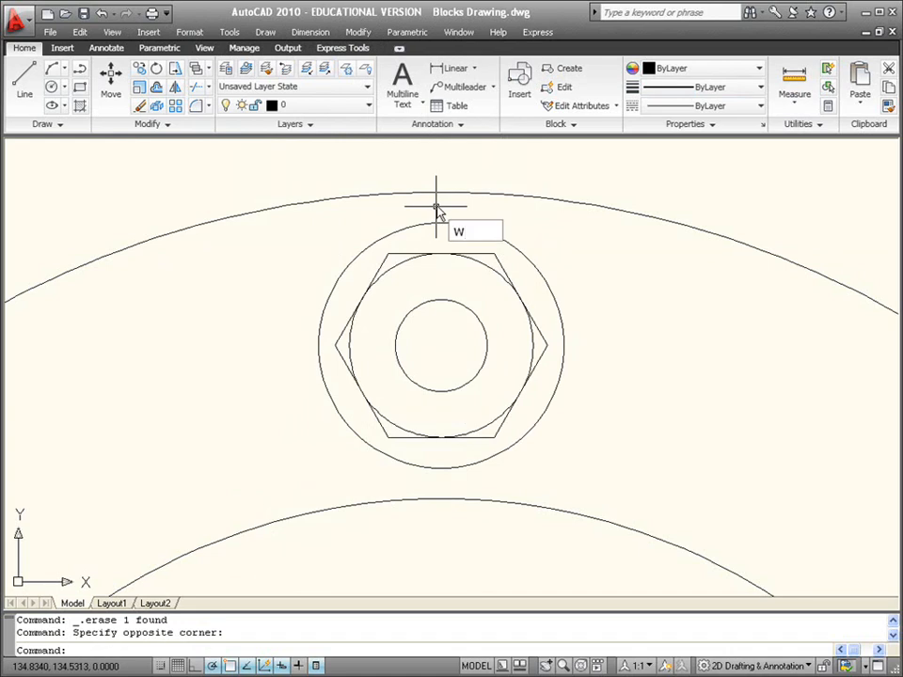
{"action": "key", "text": "Return"}
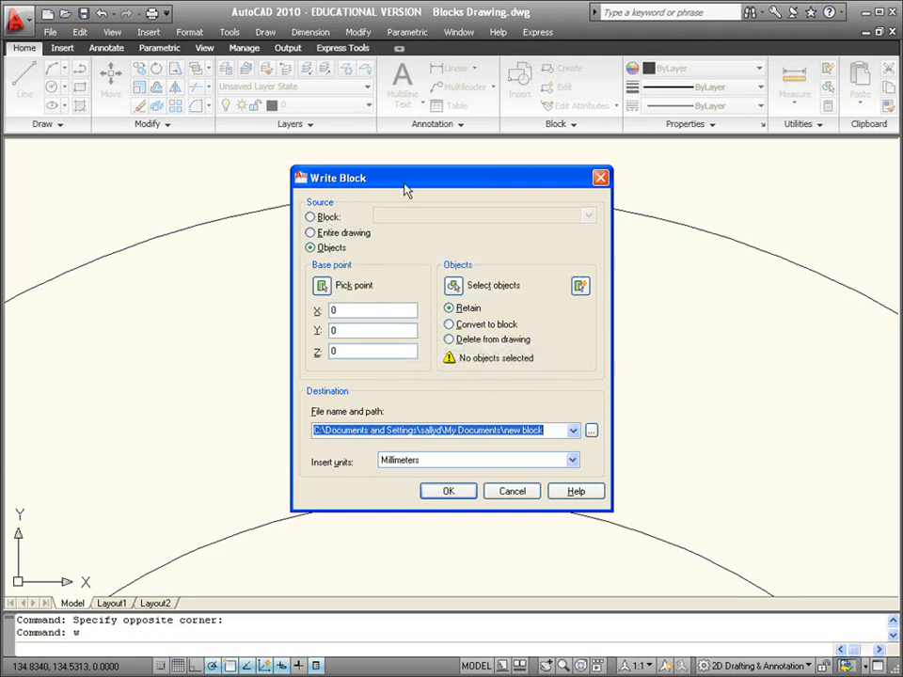
{"action": "mouse_move", "coordinate": [406, 190]}
{"action": "left_mouse_down"}
{"action": "mouse_move", "coordinate": [608, 222]}
{"action": "mouse_move", "coordinate": [638, 204]}
{"action": "mouse_move", "coordinate": [671, 137]}
{"action": "mouse_move", "coordinate": [683, 137]}
{"action": "left_mouse_up"}
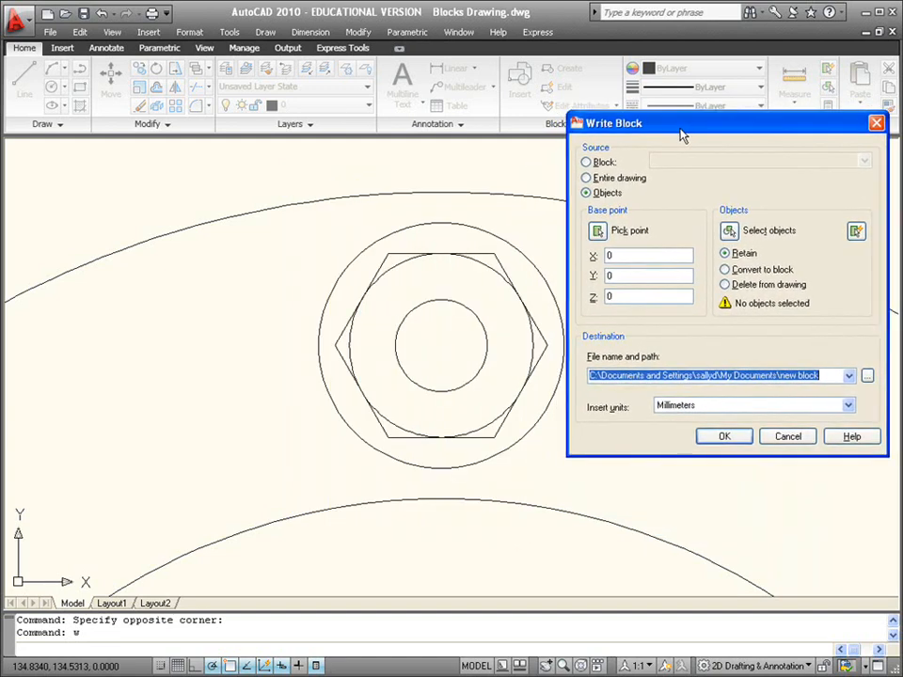
{"action": "left_click", "coordinate": [729, 232]}
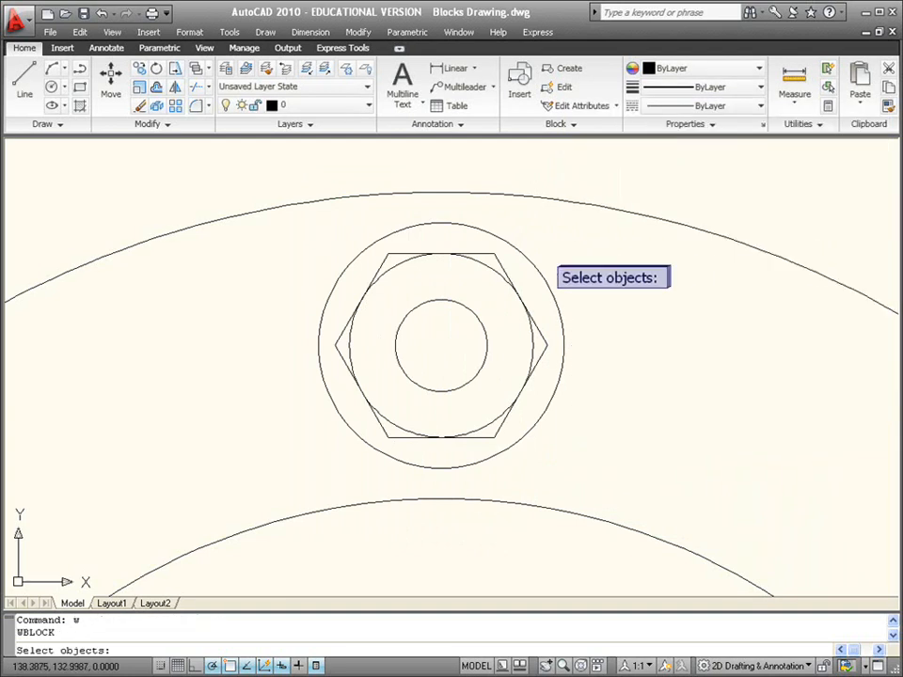
{"action": "left_click", "coordinate": [527, 260]}
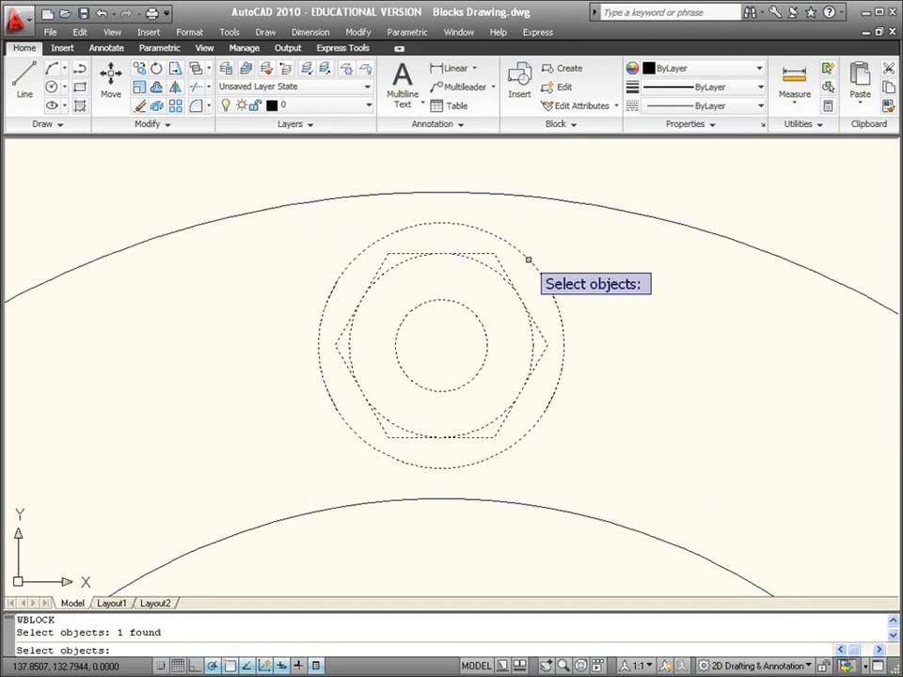
{"action": "key", "text": "Return"}
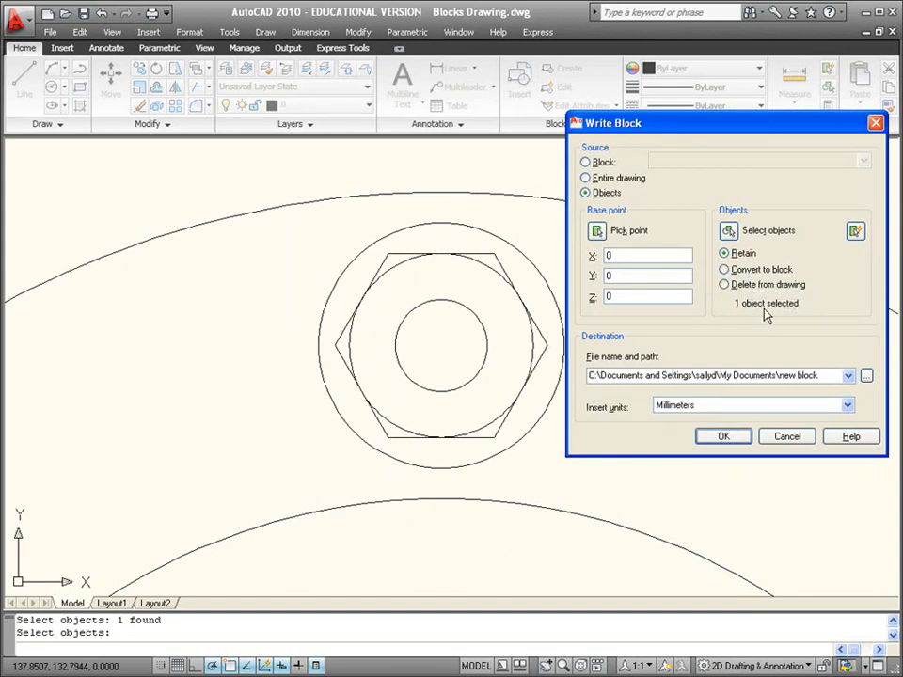
- Reselect the nut as the source object, and switch the Write Block source to the existing block NUT
{"action": "left_click", "coordinate": [728, 230]}
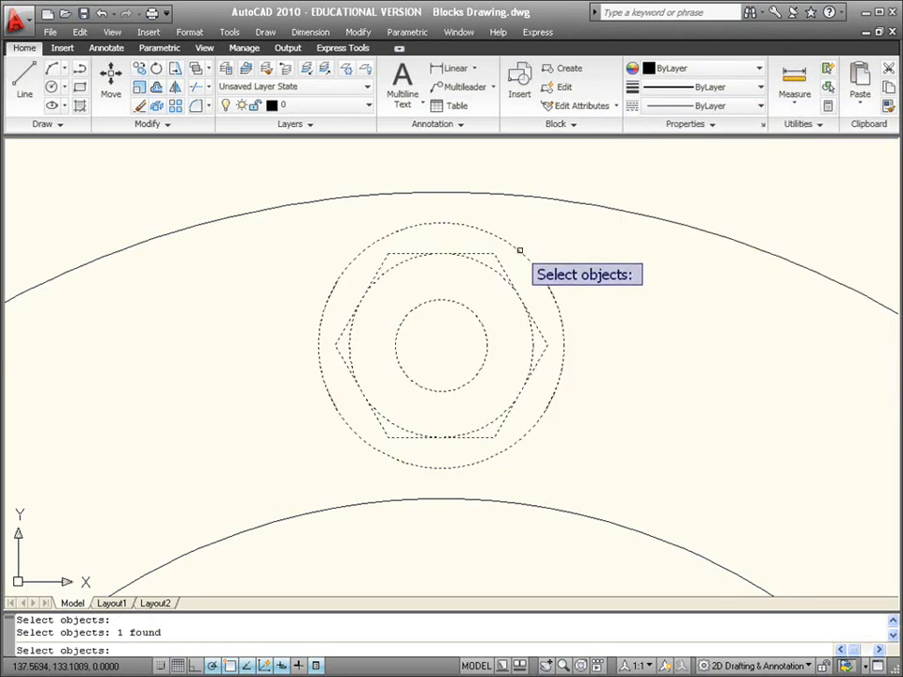
{"action": "key", "text": "Return"}
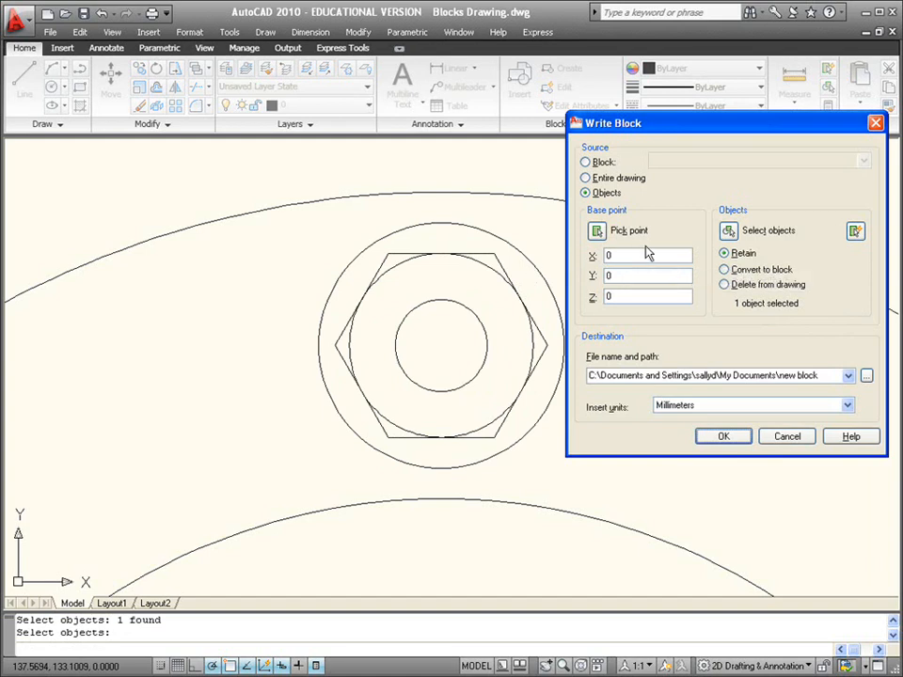
{"action": "left_click", "coordinate": [604, 166]}
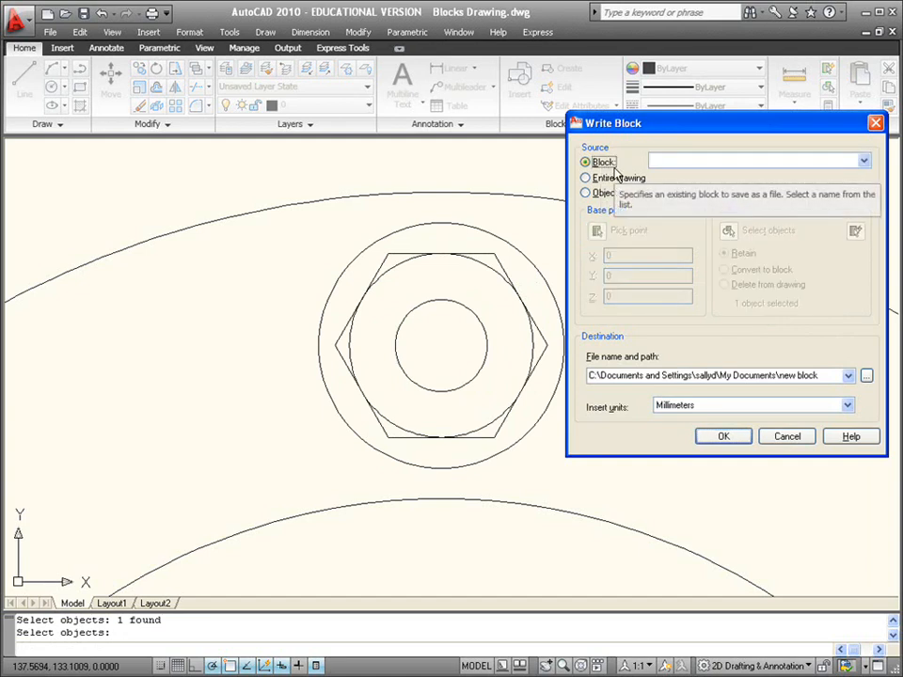
{"action": "left_click", "coordinate": [863, 162]}
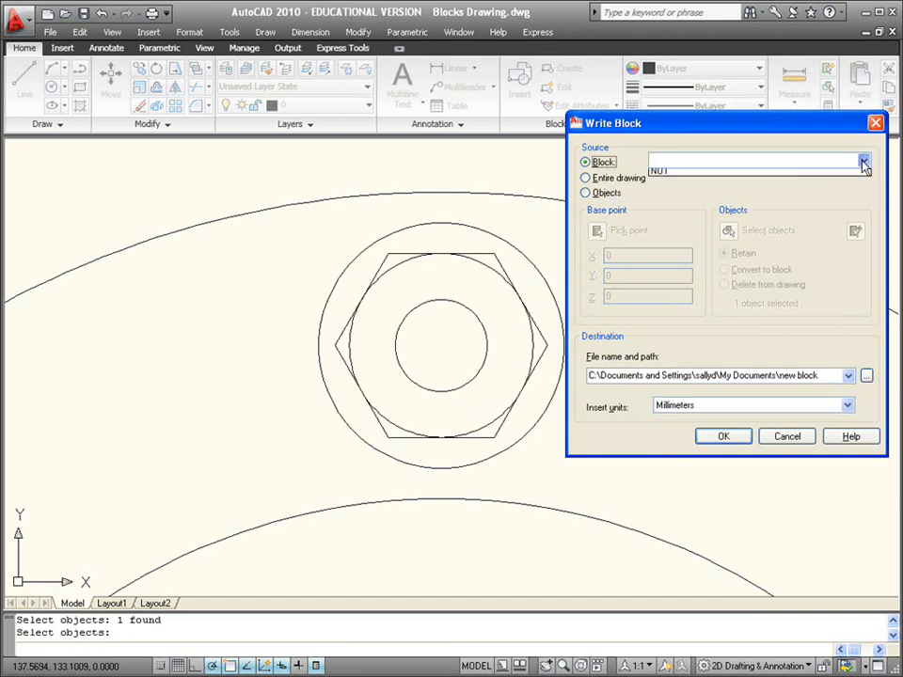
{"action": "left_click", "coordinate": [670, 176]}
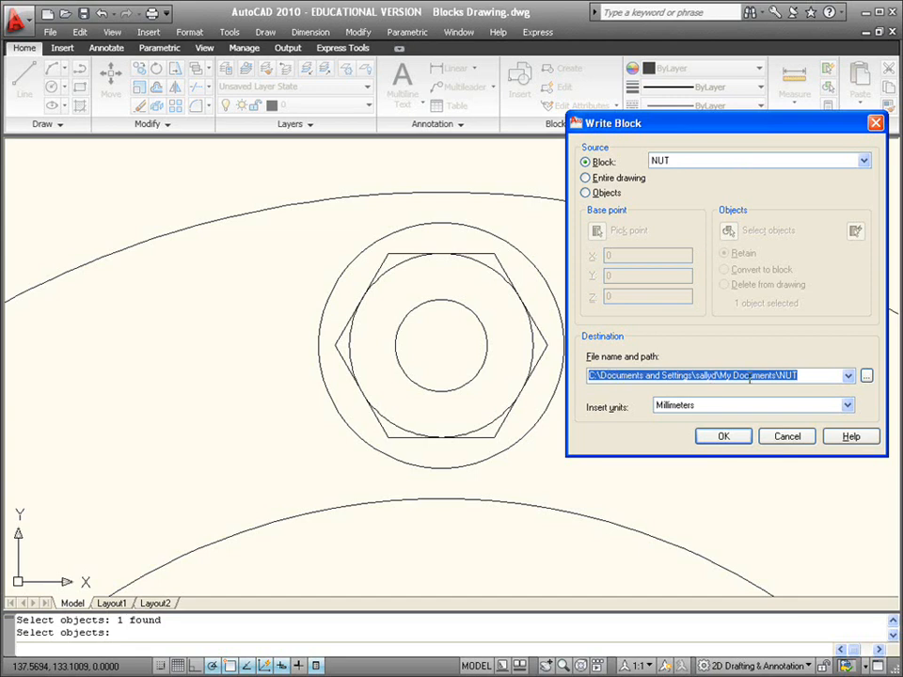
- Set the destination to NUT.dwg in the saved drawings folder inside My Documents and write out the block file
{"action": "left_click", "coordinate": [867, 377]}
{"action": "left_click_drag", "start_coordinate": [785, 127], "coordinate": [462, 127]}
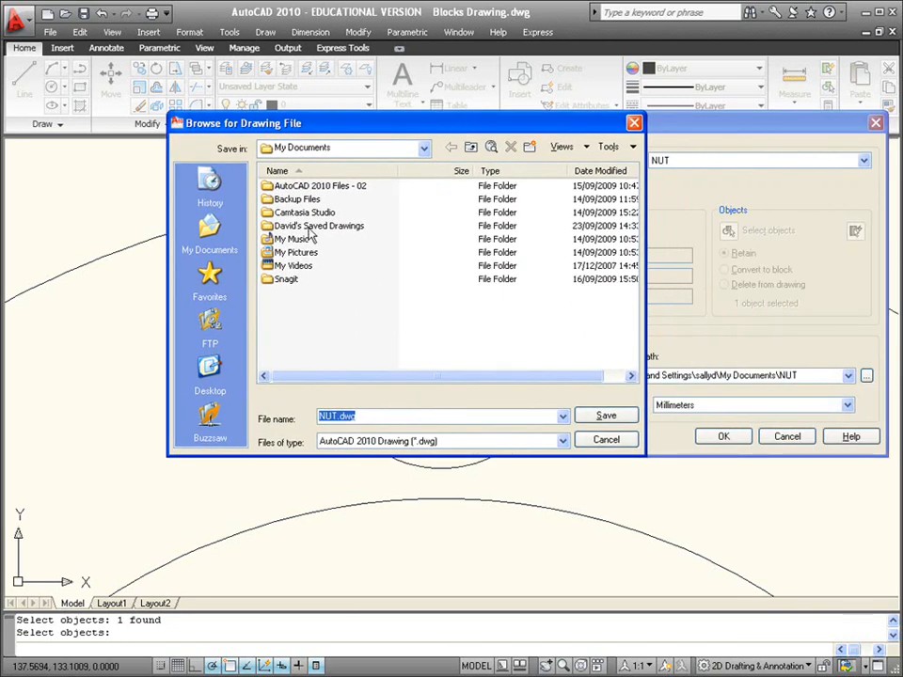
{"action": "left_click", "coordinate": [210, 233]}
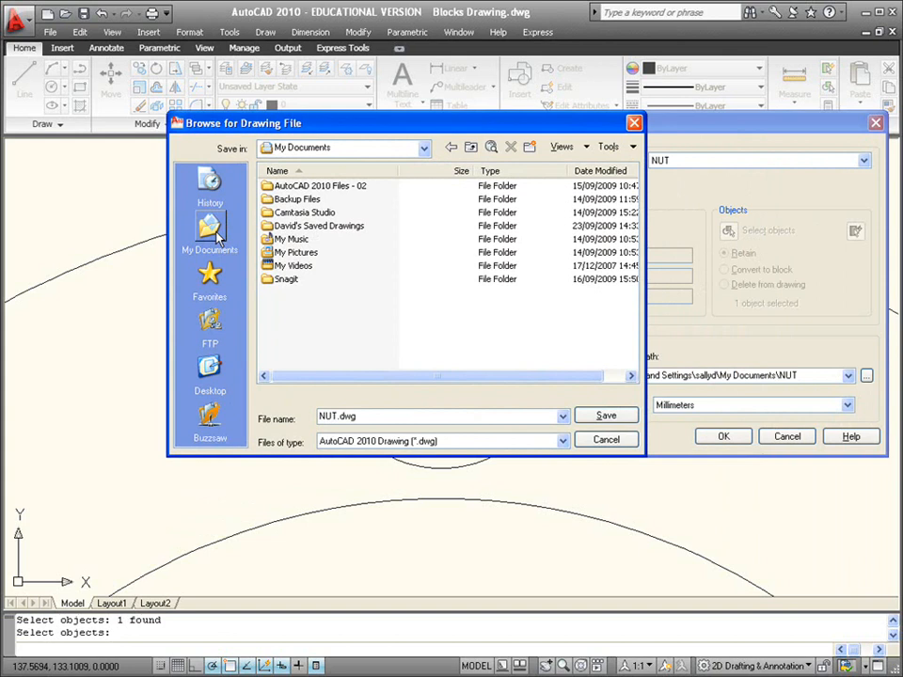
{"action": "double_click", "coordinate": [306, 227]}
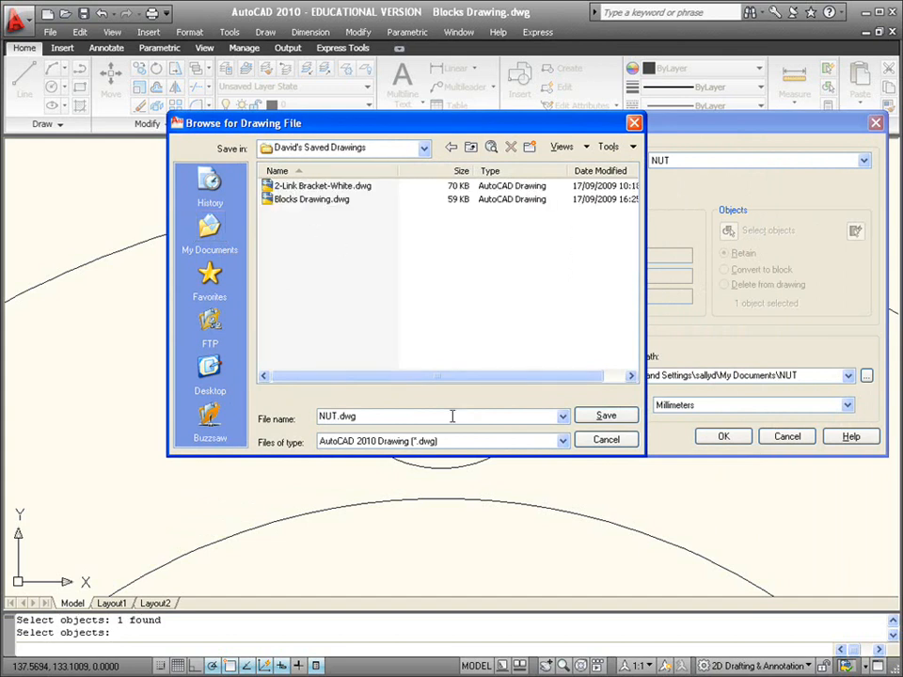
{"action": "left_click", "coordinate": [602, 416]}
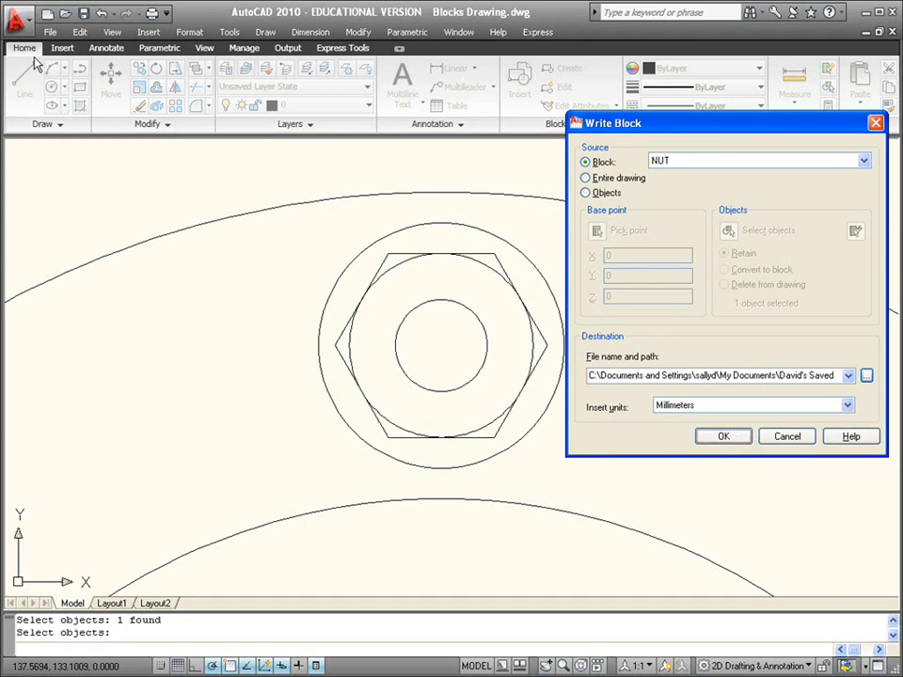
{"action": "left_click", "coordinate": [722, 438]}
{"action": "left_click", "coordinate": [721, 438]}
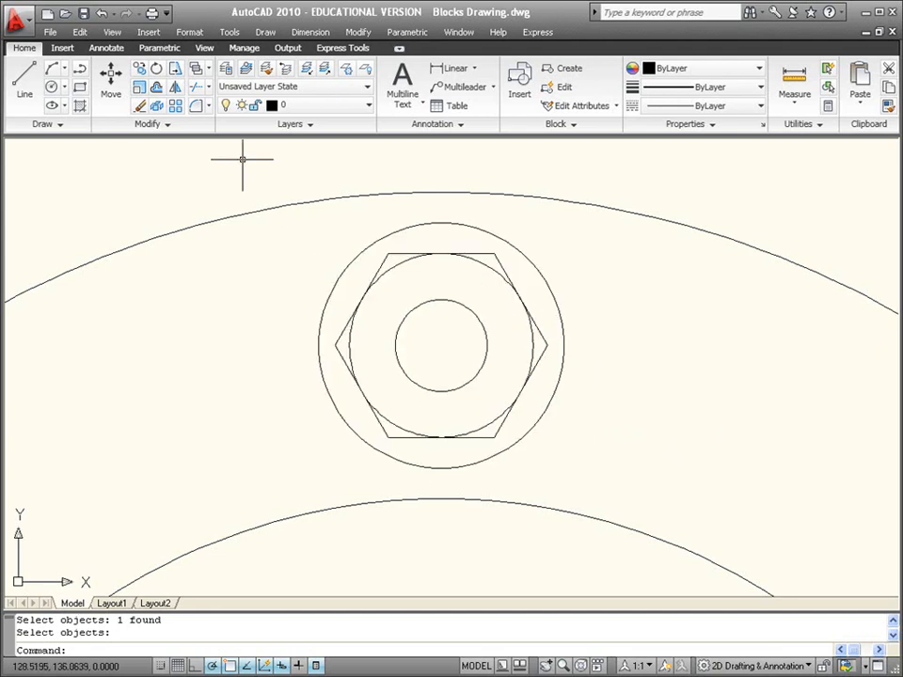
- Open the written NUT.dwg file to examine the exported nut geometry
{"action": "left_click", "coordinate": [65, 13]}
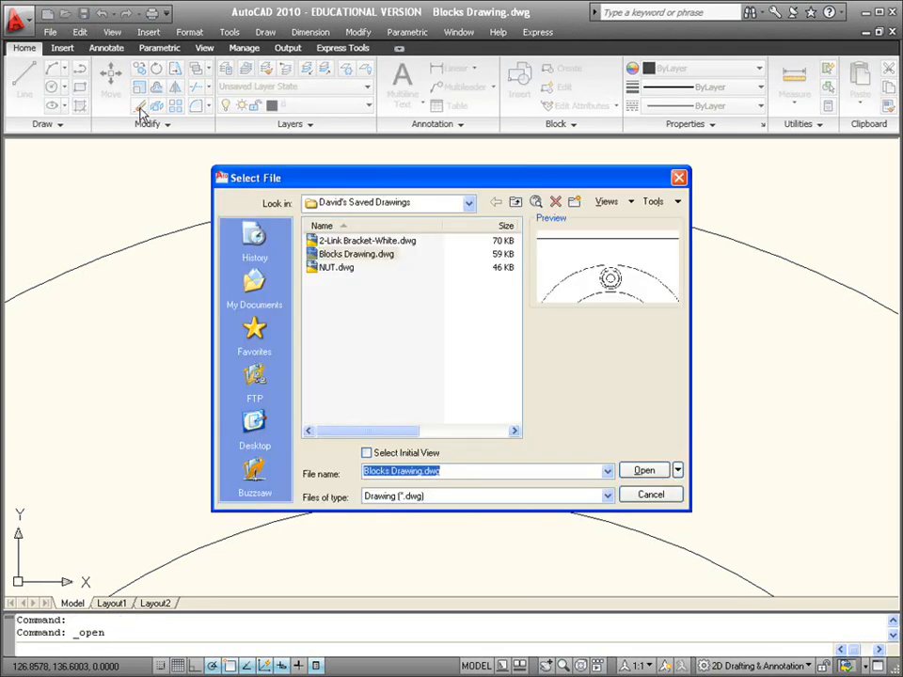
{"action": "left_click", "coordinate": [339, 268]}
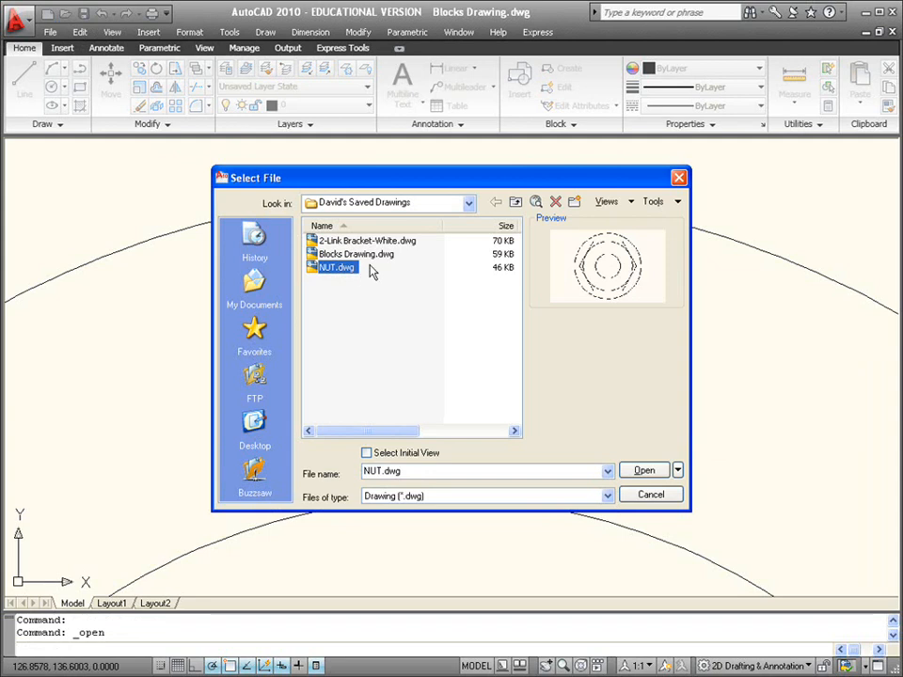
{"action": "left_click", "coordinate": [644, 471]}
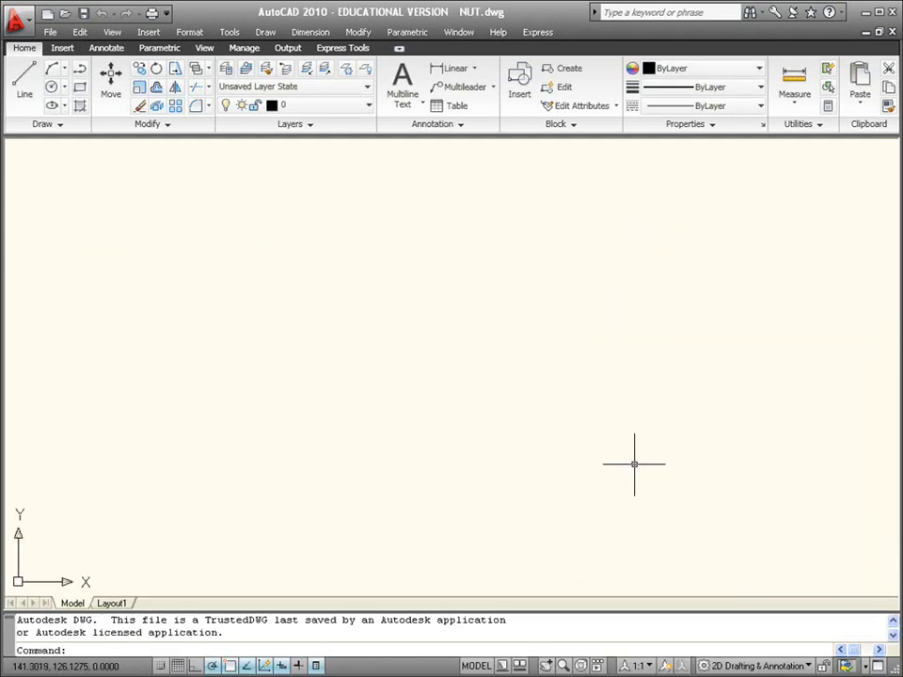
{"action": "middle_click", "coordinate": [476, 339]}
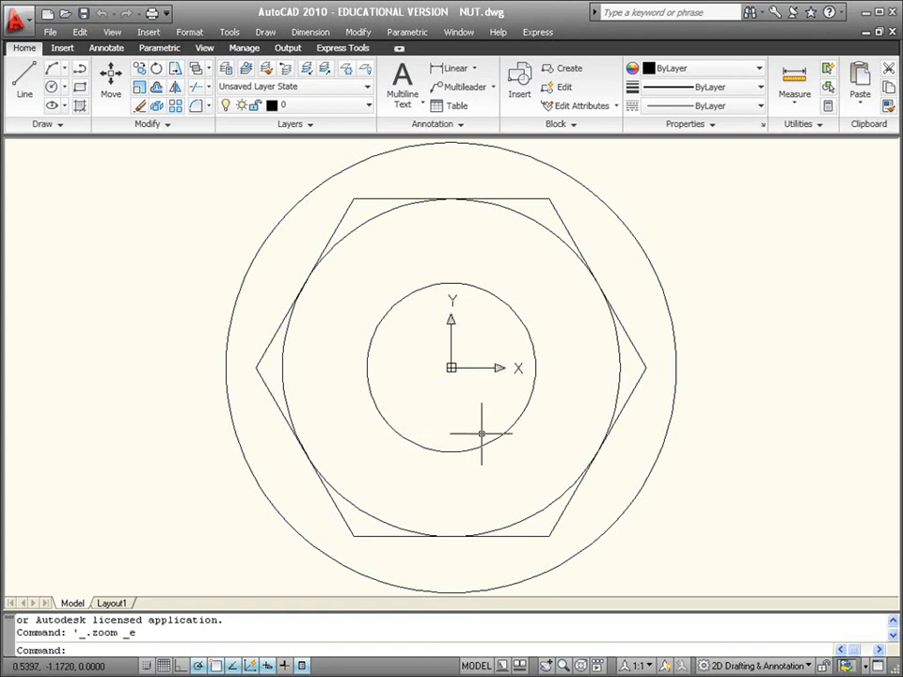
{"action": "scroll", "coordinate": [437, 315], "scroll_direction": "down", "scroll_amount": 2}
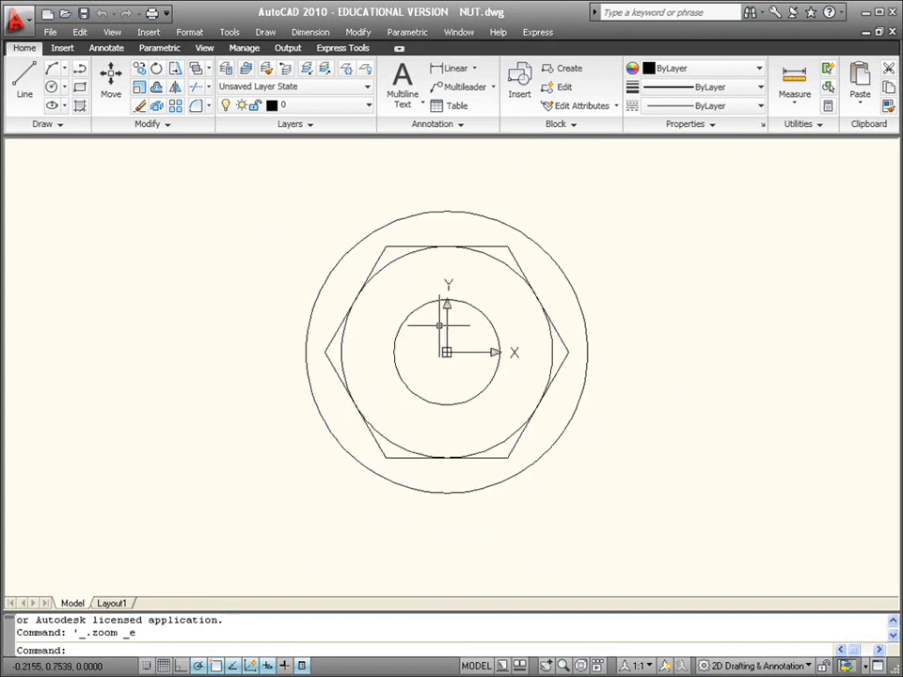
- Select the nut's inner circle to inspect its object type, and clear the selection
{"action": "left_click", "coordinate": [485, 311]}
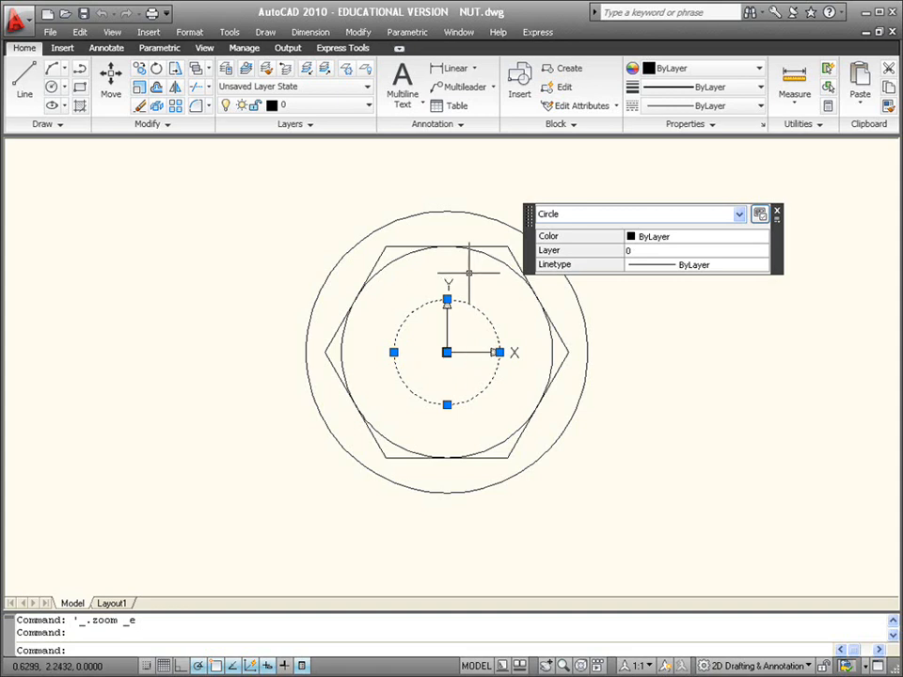
{"action": "key", "text": "Escape"}
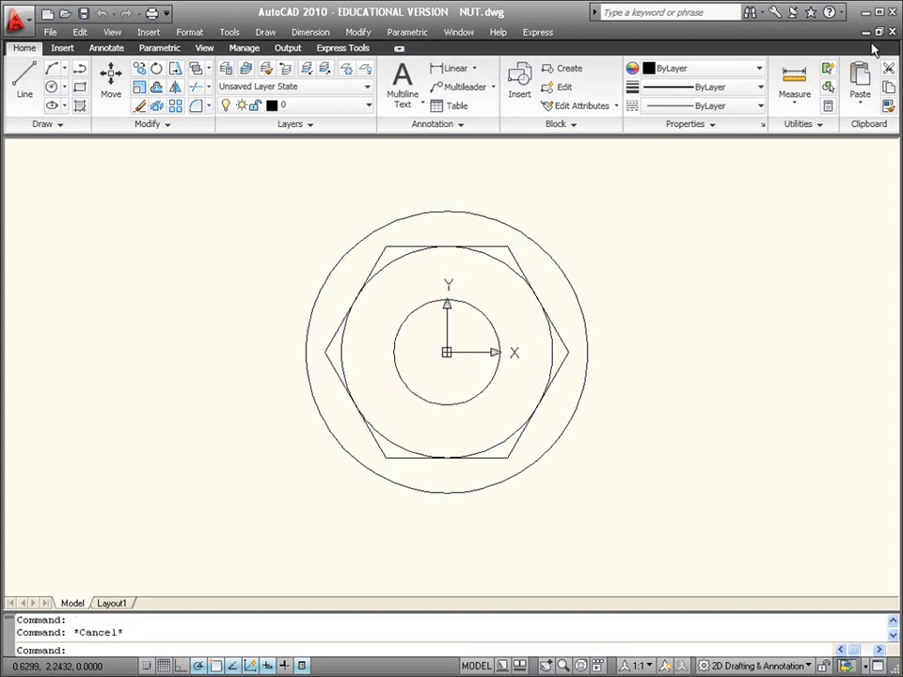
{"action": "key", "text": "Escape"}
- Close NUT.dwg and return to the full plate in Blocks Drawing.dwg
{"action": "key", "text": "ctrl+o"}
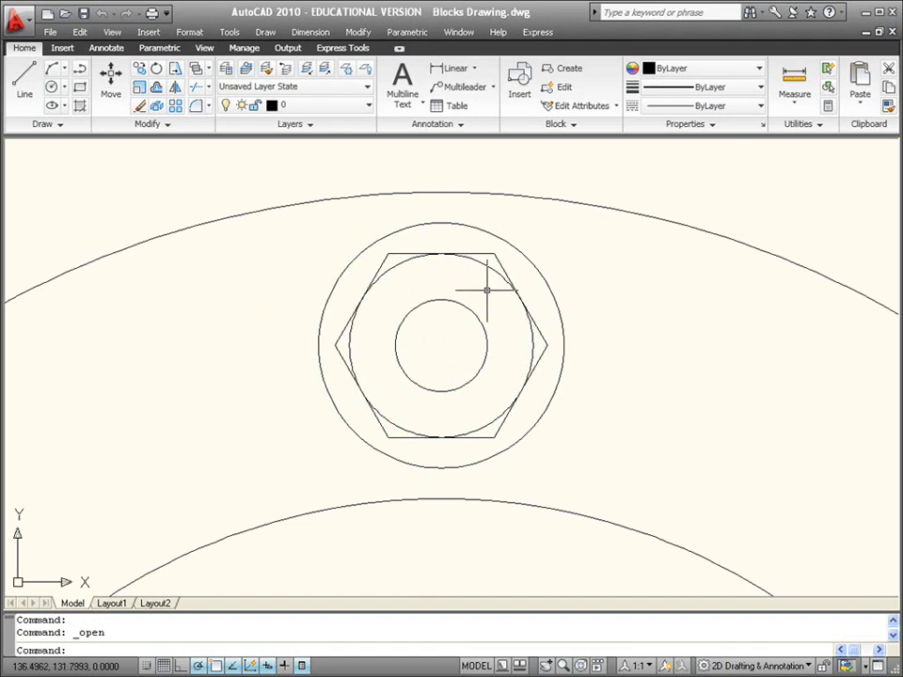
{"action": "scroll", "coordinate": [484, 262], "scroll_direction": "down", "scroll_amount": 4}
{"action": "scroll", "coordinate": [484, 425], "scroll_direction": "down", "scroll_amount": 5}
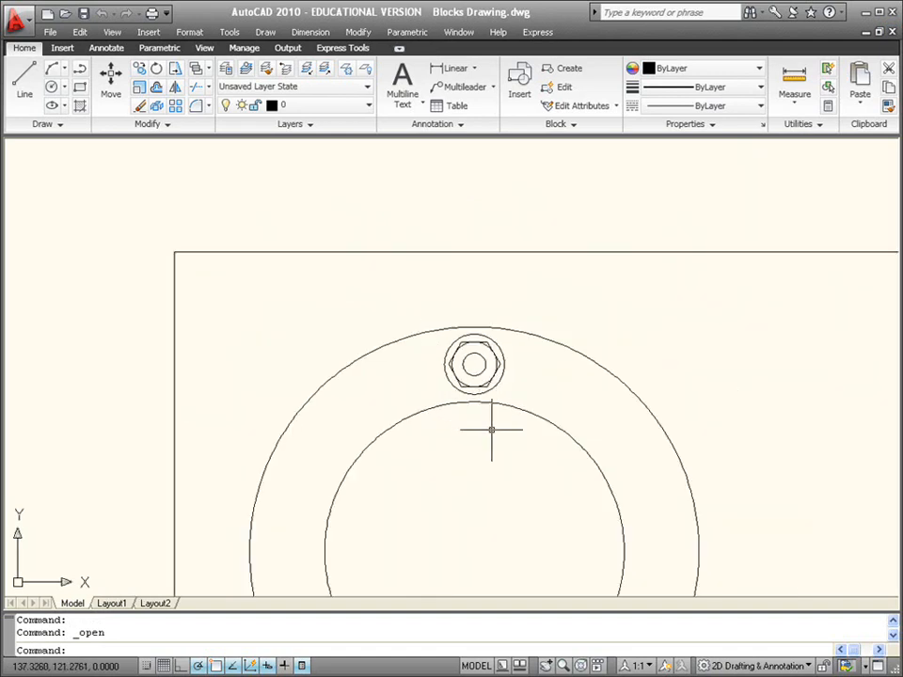
{"action": "middle_click_drag", "start_coordinate": [411, 376], "coordinate": [359, 334]}
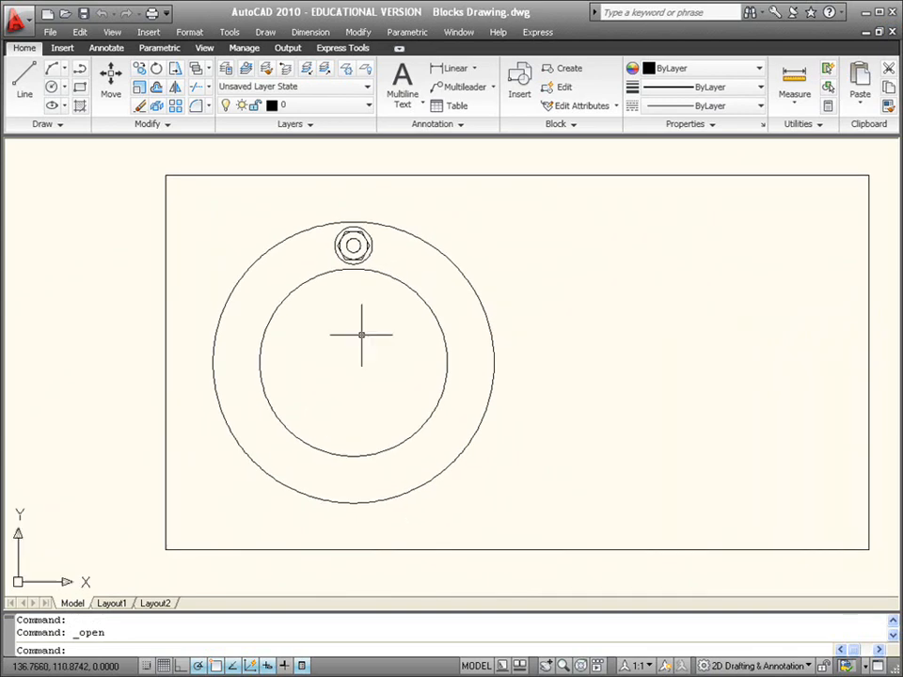